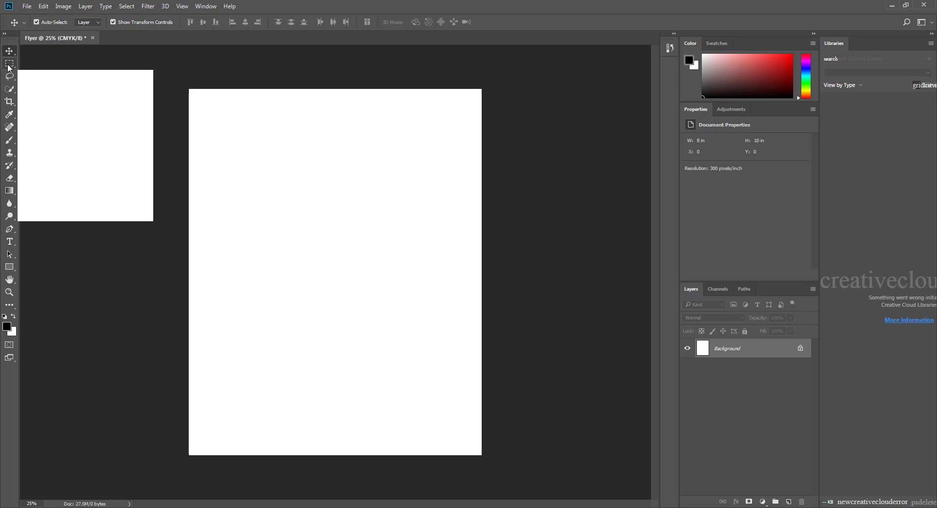
pyautogui.moveTo(8, 68); pyautogui.dragTo(53, 68)
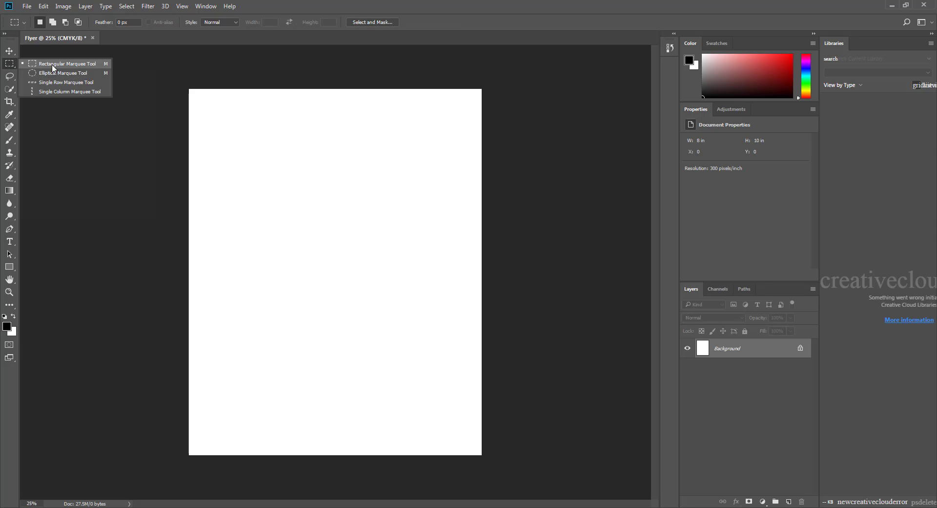
pyautogui.click(10, 50)
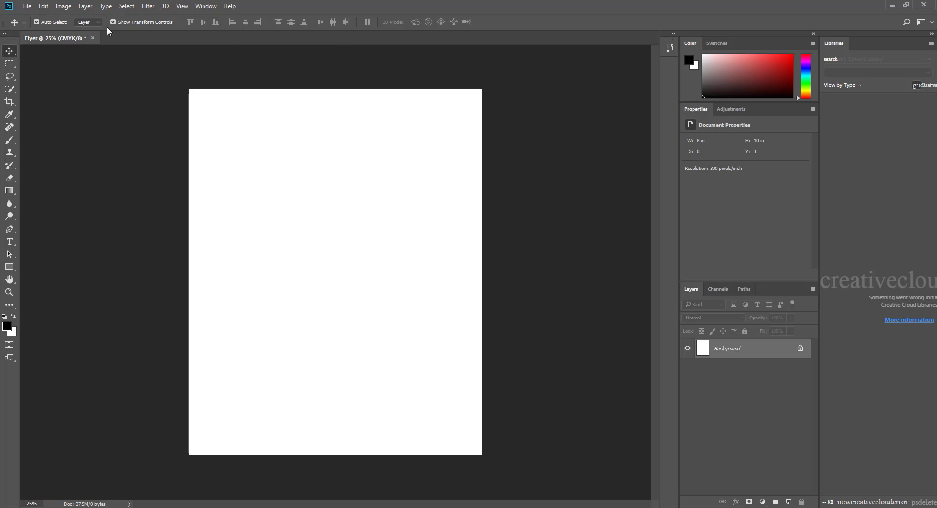
# Open the Banner Design folder on the desktop and start choosing a default program for the images (2) file.
pyautogui.click(890, 5)
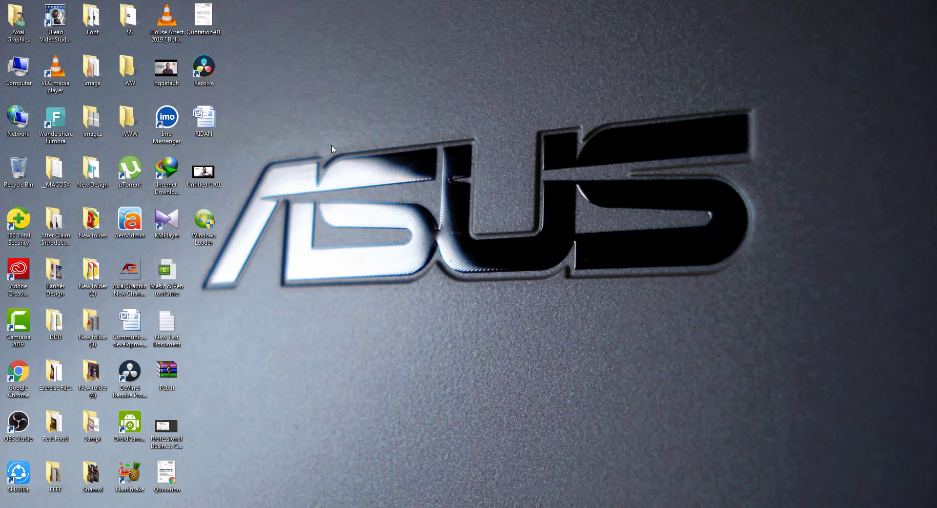
pyautogui.doubleClick(55, 271)
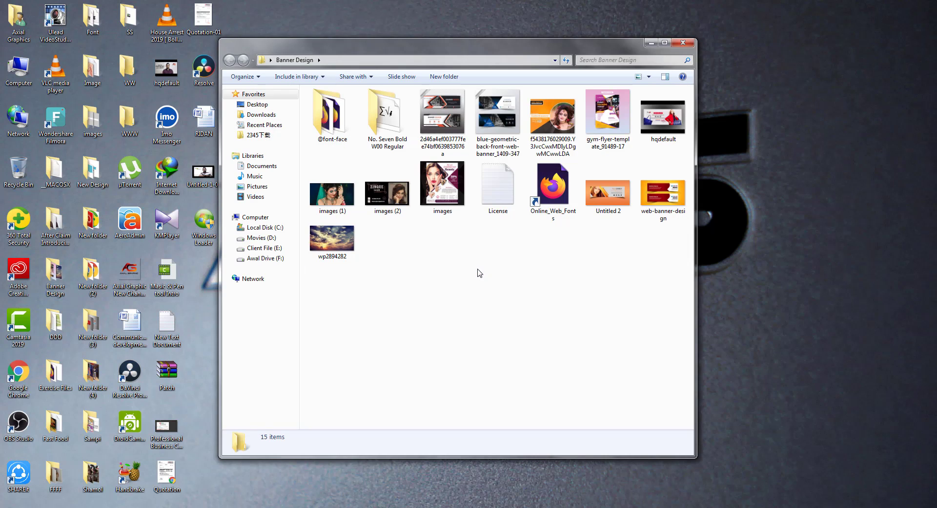
pyautogui.rightClick(393, 194)
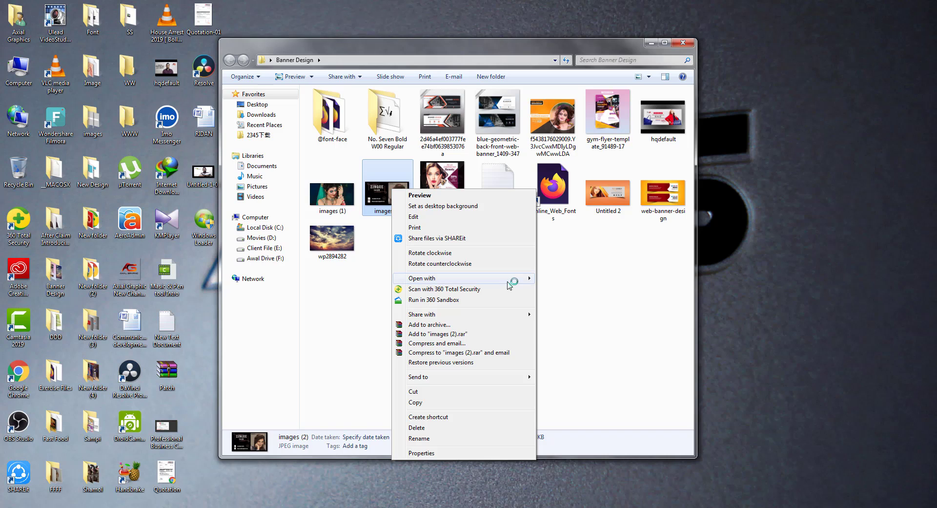
pyautogui.click(569, 252)
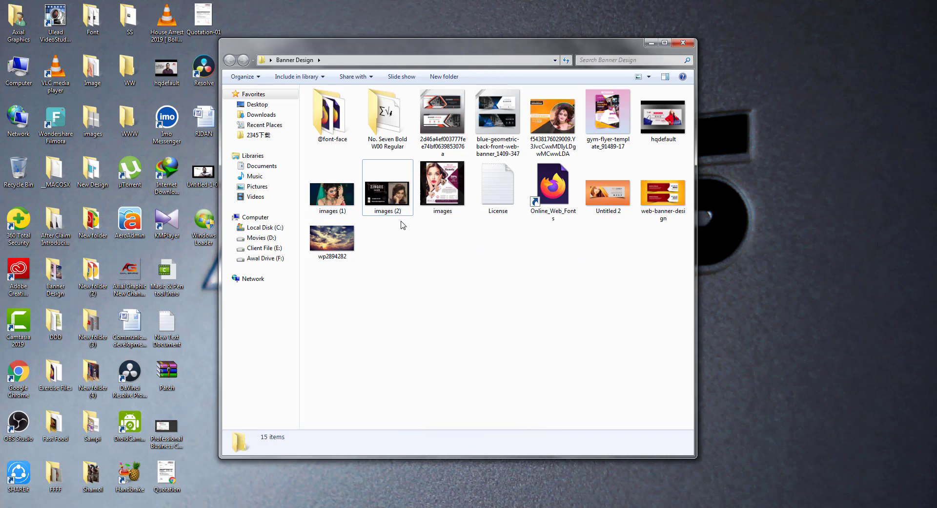
pyautogui.doubleClick(388, 188)
pyautogui.rightClick(388, 187)
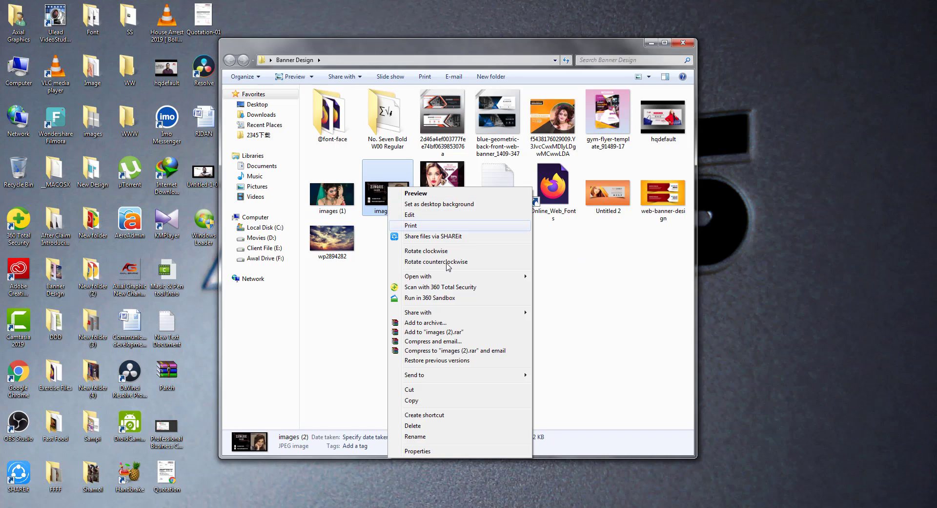
pyautogui.moveTo(413, 276)
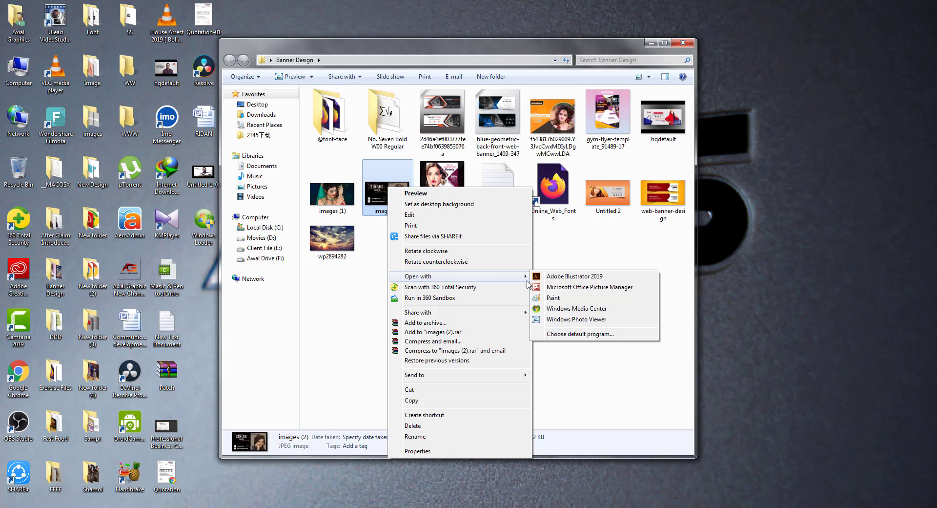
pyautogui.click(576, 333)
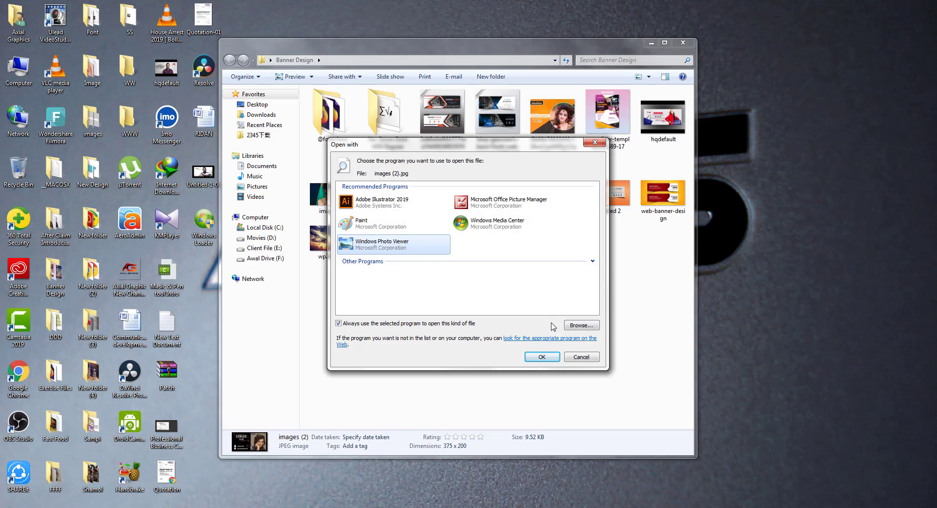
# Set Photoshop from the Adobe Photoshop CC 2018 program folder as the default for this file type, open images (2).jpg with it and refresh the desktop.
pyautogui.click(578, 326)
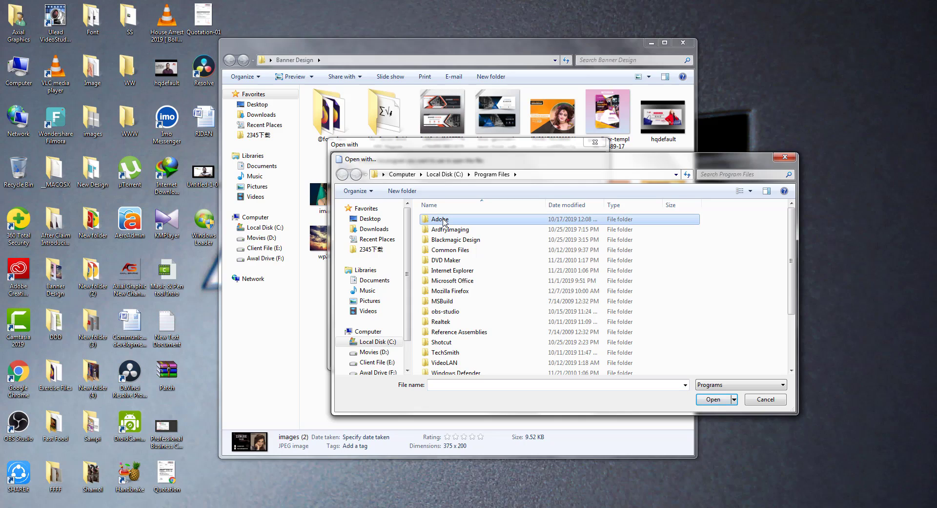
pyautogui.doubleClick(445, 219)
pyautogui.click(449, 222)
pyautogui.doubleClick(447, 220)
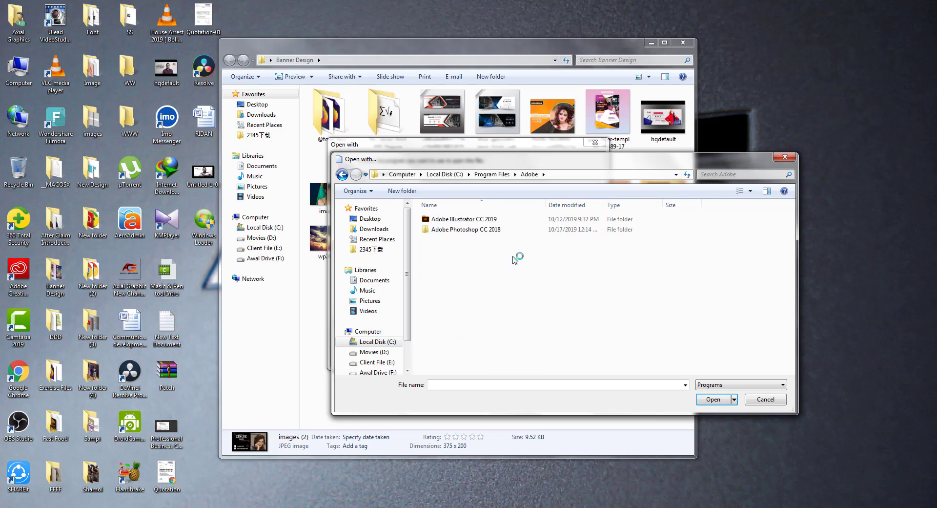
pyautogui.doubleClick(461, 229)
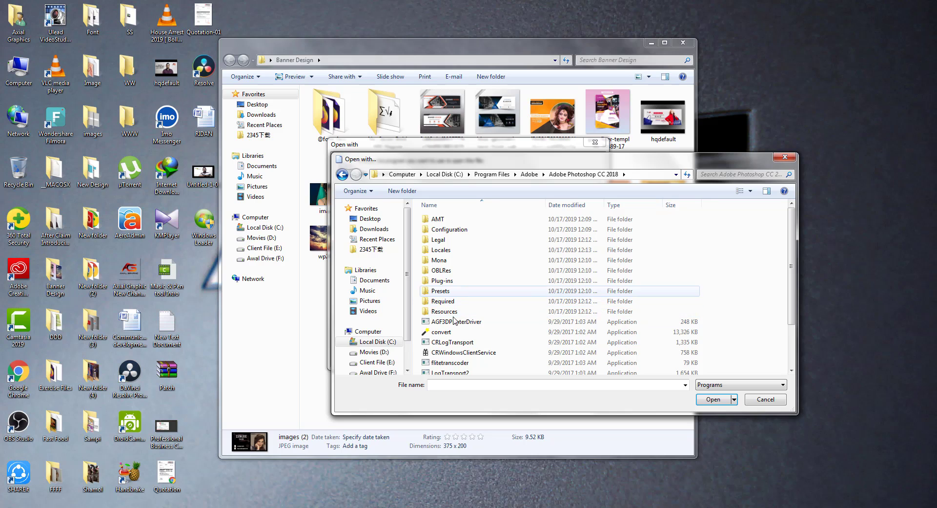
pyautogui.scroll(-2, 501, 338)
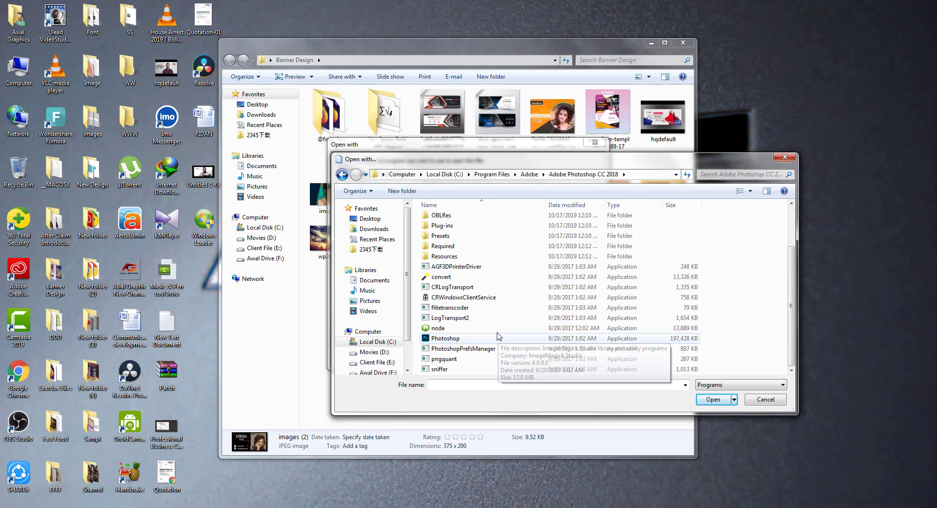
pyautogui.click(444, 338)
pyautogui.click(712, 399)
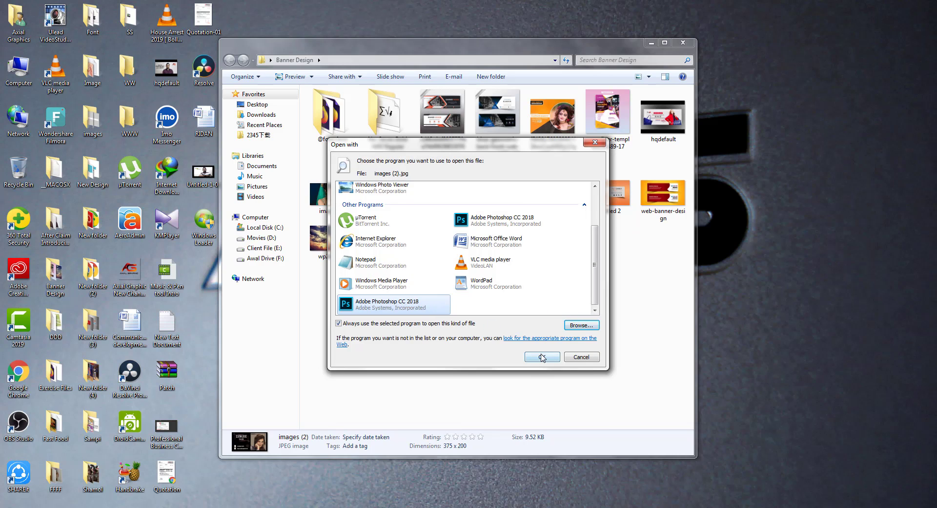
pyautogui.click(542, 358)
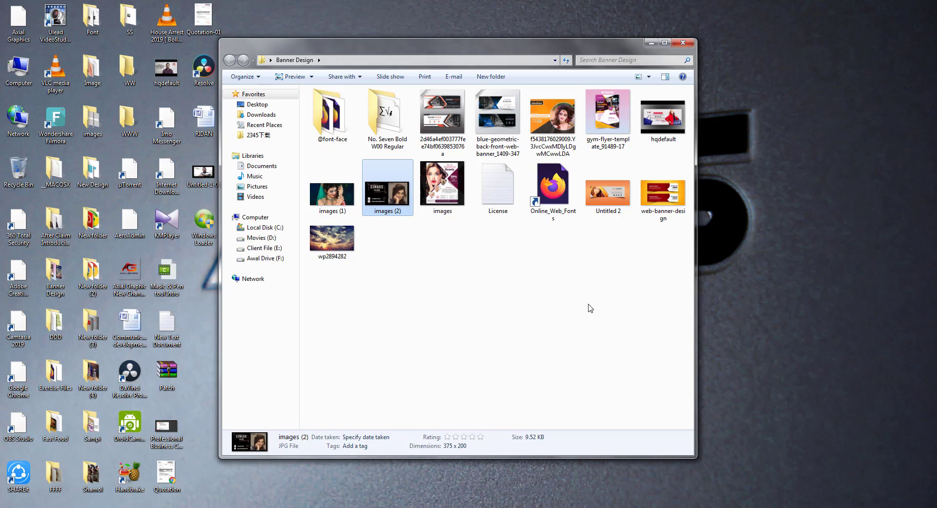
pyautogui.rightClick(832, 235)
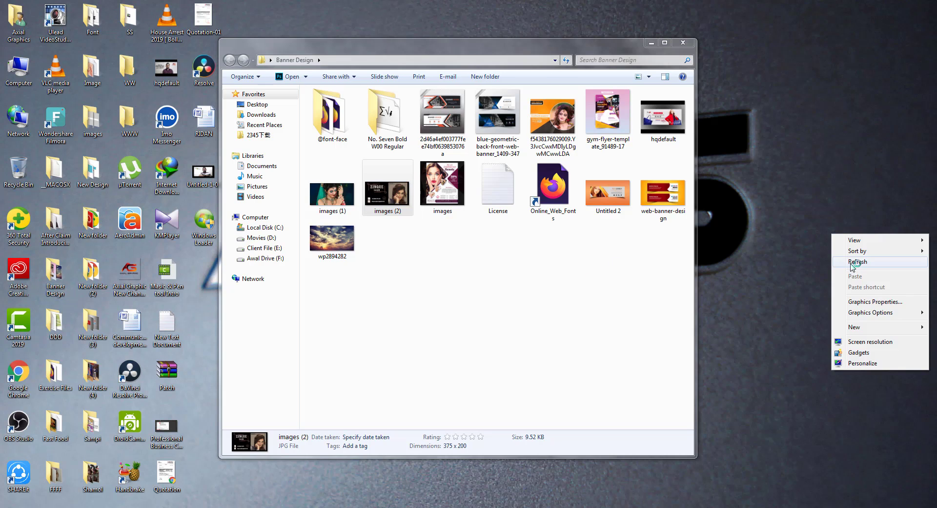
pyautogui.click(851, 262)
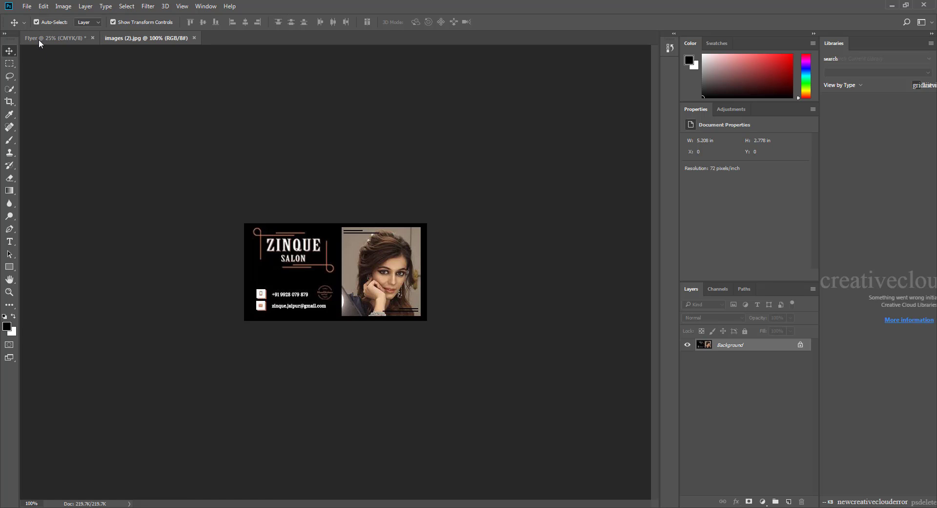
# Copy the salon image from images (2).jpg into the Flyer document as a new layer near the middle of the page.
pyautogui.click(43, 38)
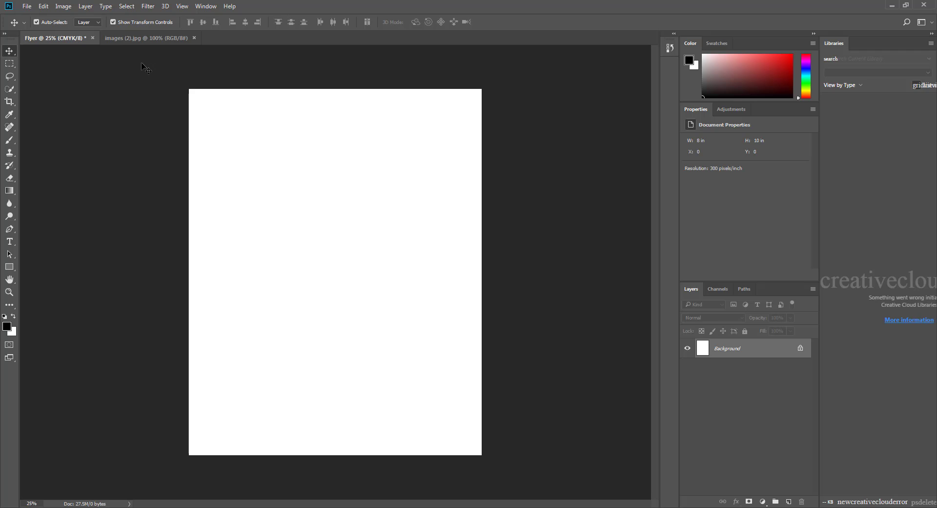
pyautogui.click(131, 39)
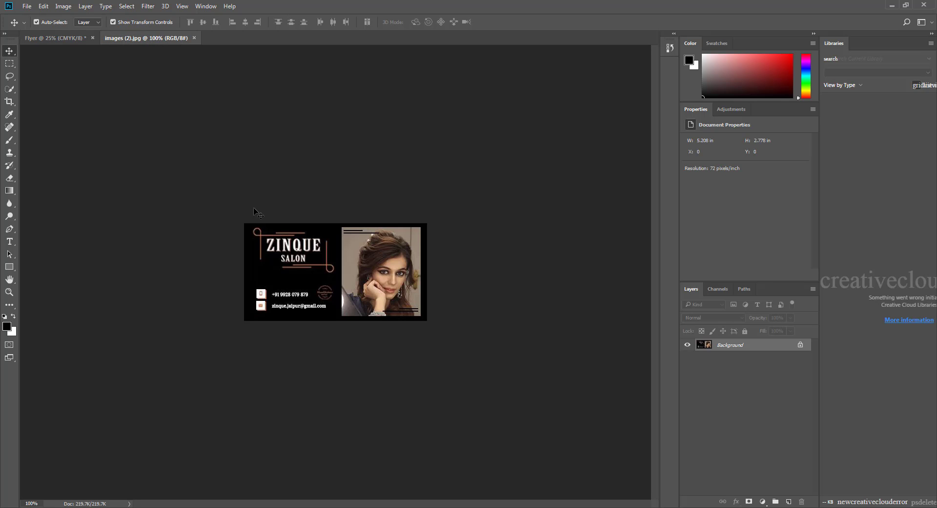
pyautogui.click(65, 39)
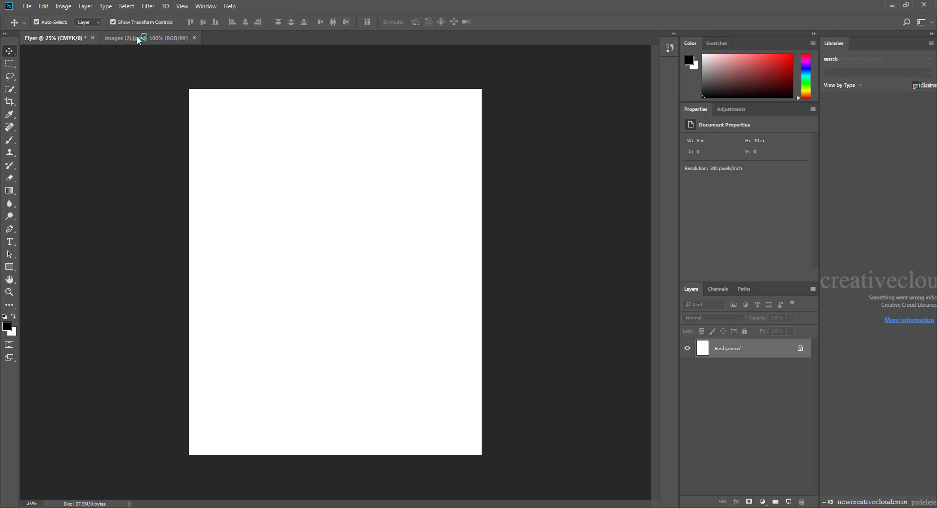
pyautogui.click(138, 38)
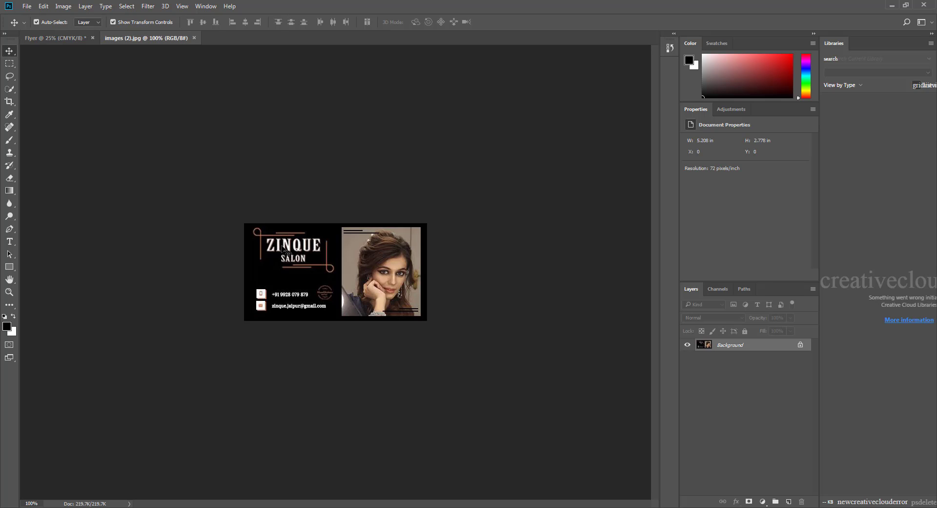
pyautogui.click(58, 37)
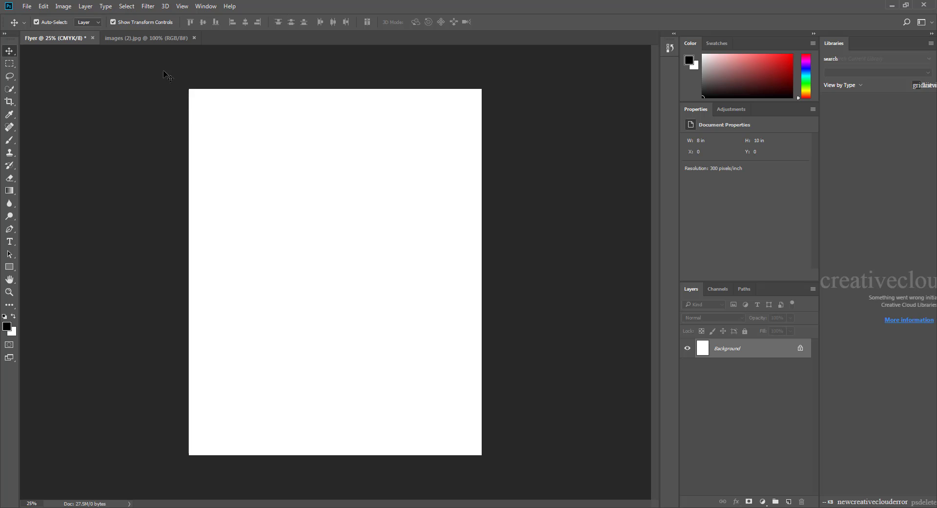
pyautogui.click(146, 38)
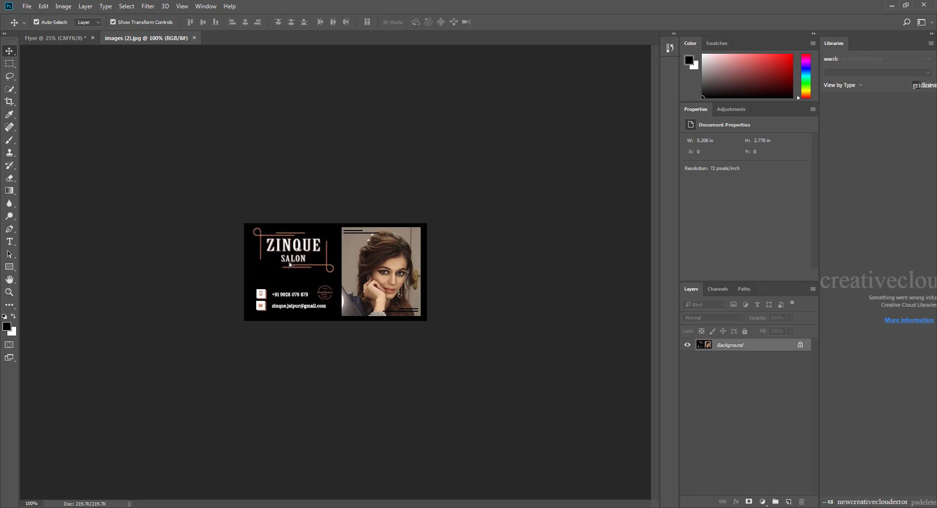
pyautogui.moveTo(290, 264); pyautogui.dragTo(316, 257)
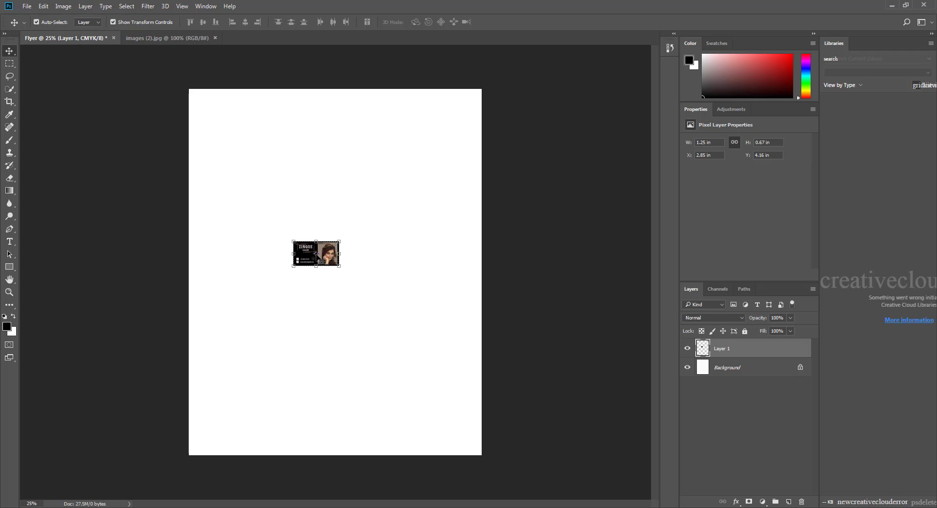
# Duplicate the Background layer of images (2).jpg into the Flyer document, keeping the name Background copy.
pyautogui.click(178, 39)
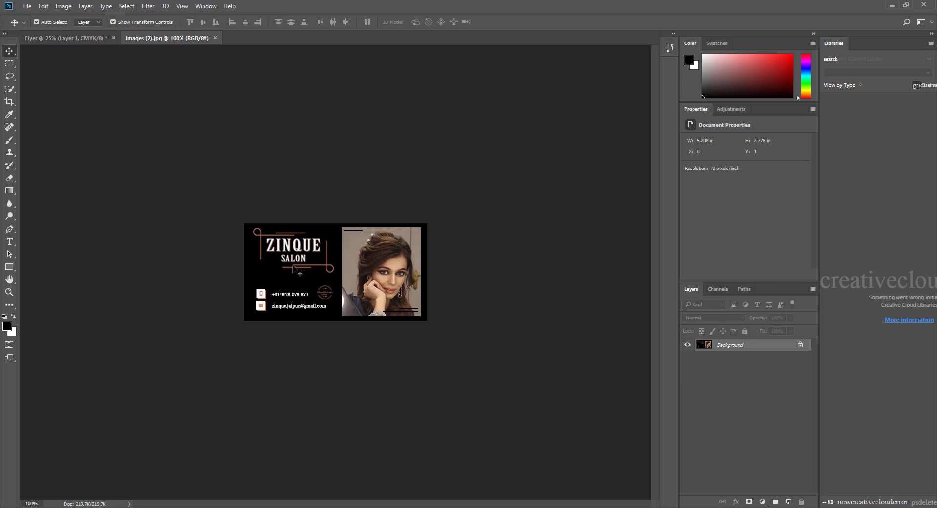
pyautogui.rightClick(742, 348)
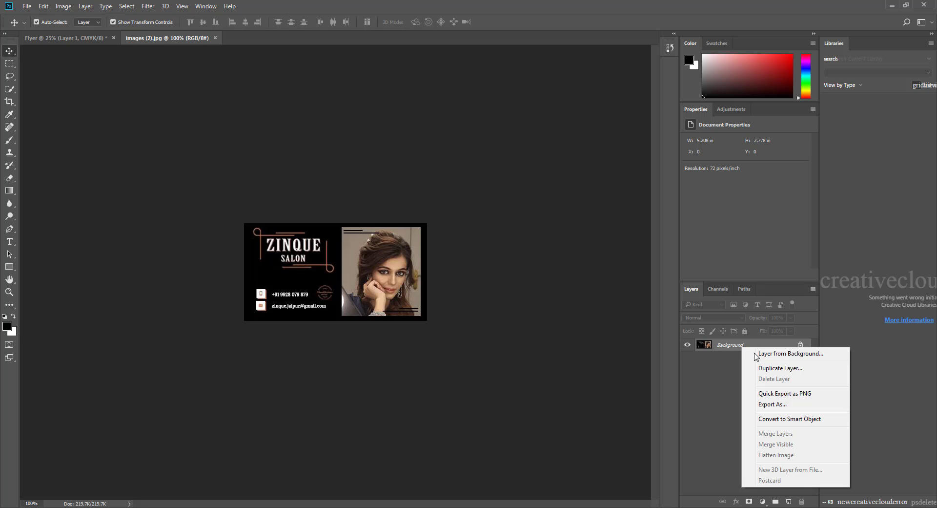
pyautogui.click(773, 370)
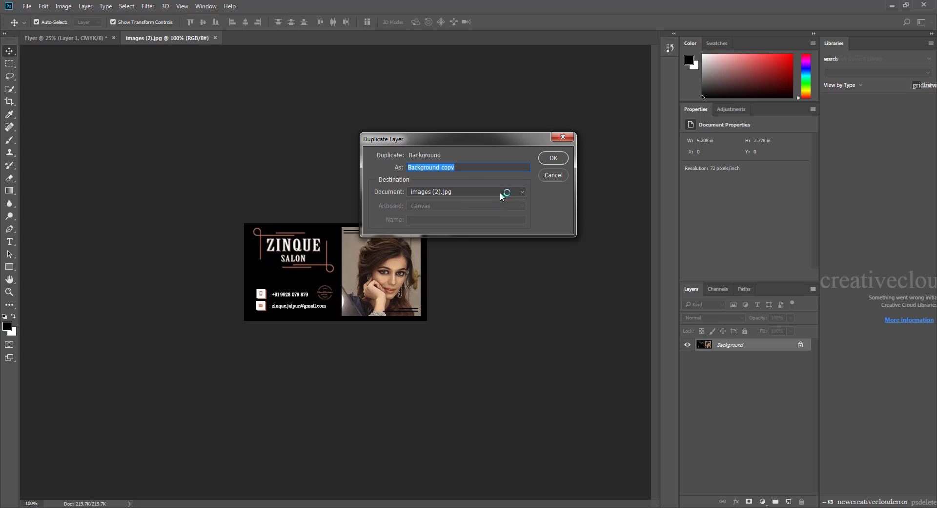
pyautogui.click(522, 191)
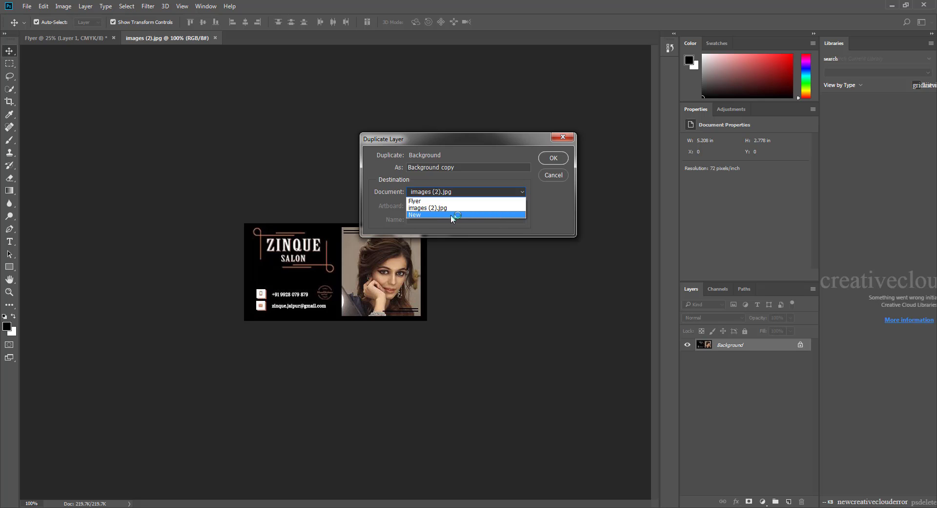
pyautogui.click(424, 201)
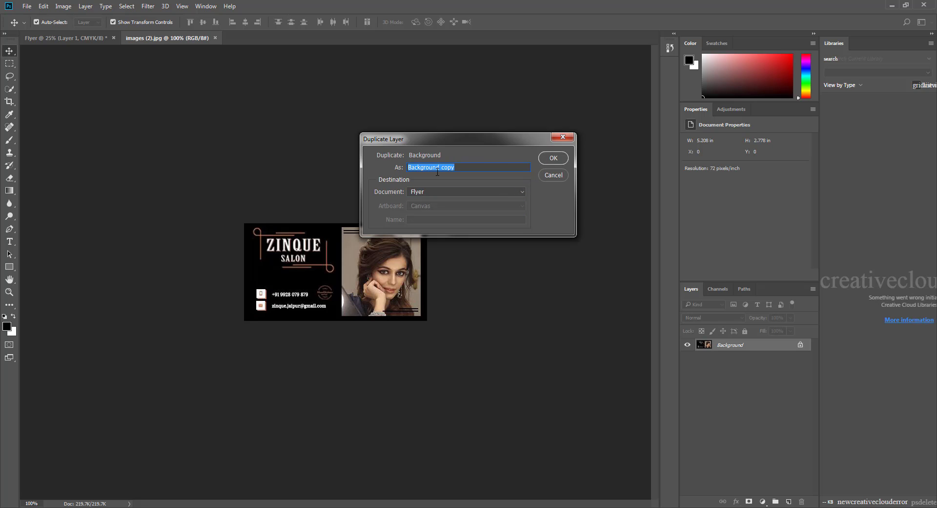
pyautogui.click(549, 160)
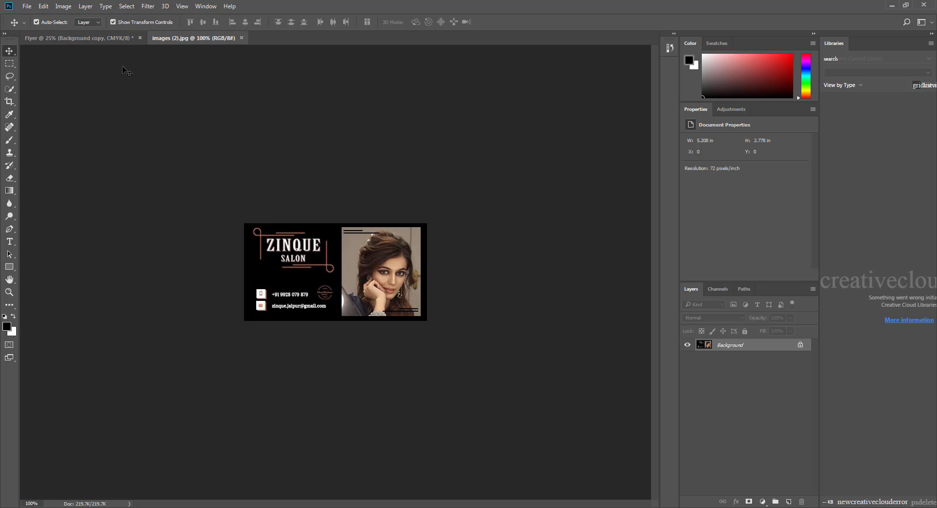
# In the Flyer document, move the Background copy layer below the first image and delete it.
pyautogui.click(89, 37)
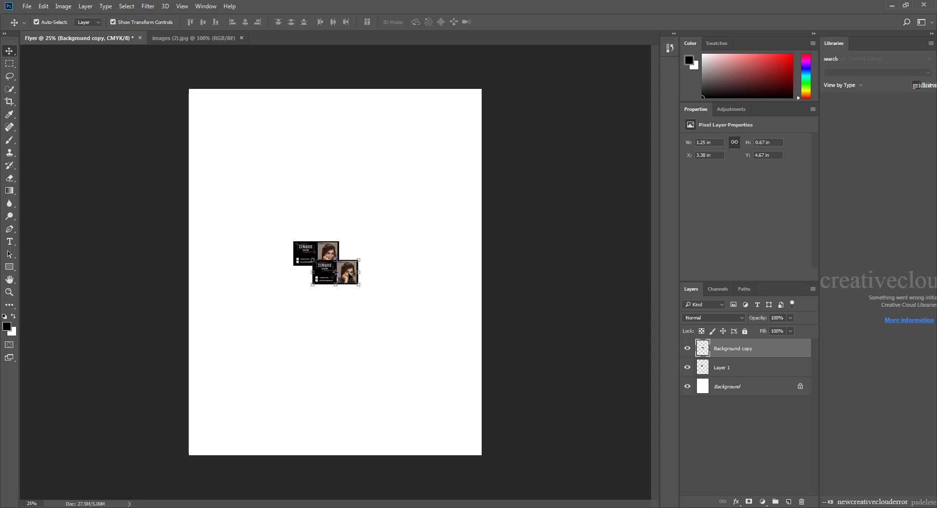
pyautogui.moveTo(349, 275); pyautogui.dragTo(360, 305)
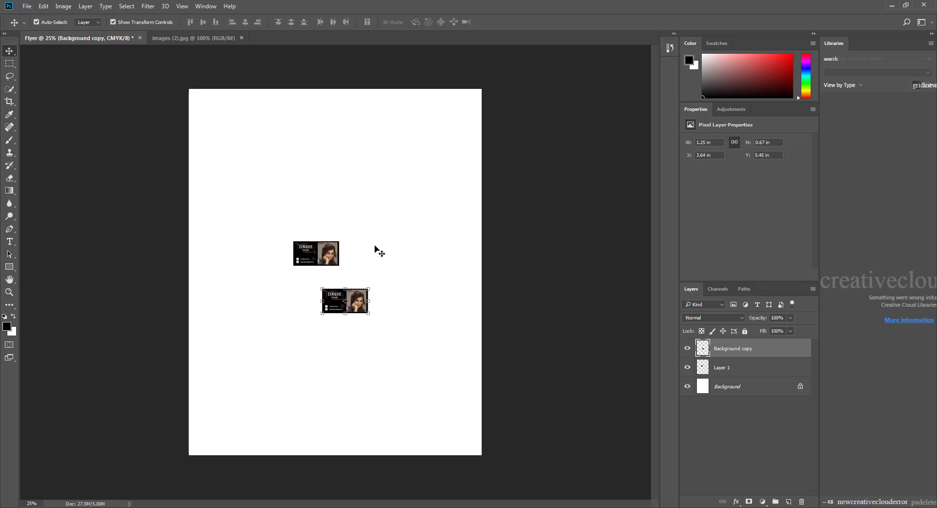
pyautogui.press('Delete')
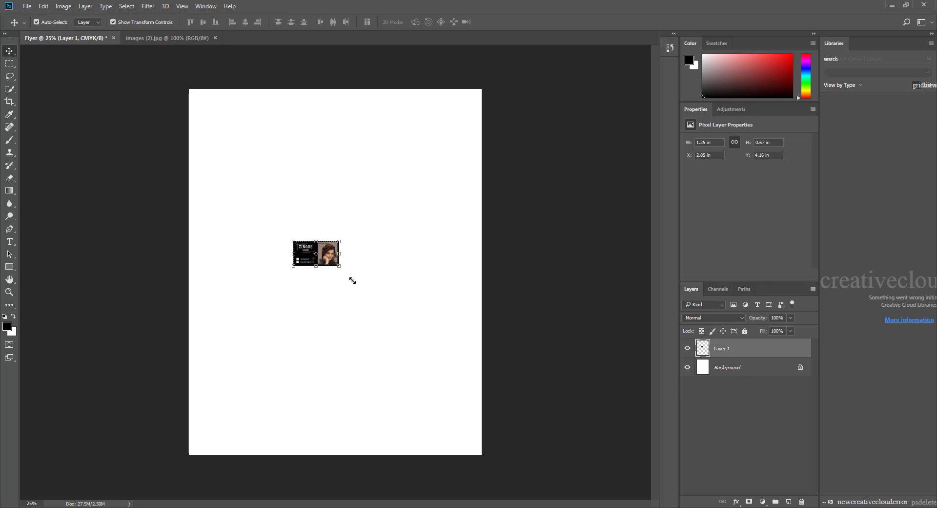
# Enlarge the salon image to about 5.41 by 3.25 in and place it in the upper half of the flyer, at about X 0.87 in, Y 1.92 in.
pyautogui.moveTo(340, 267); pyautogui.dragTo(465, 360)
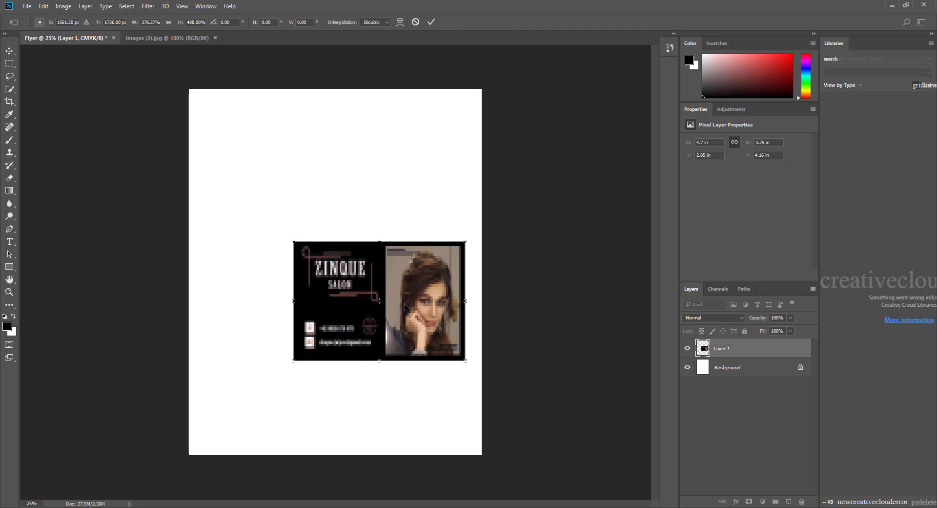
pyautogui.moveTo(404, 306); pyautogui.dragTo(329, 207)
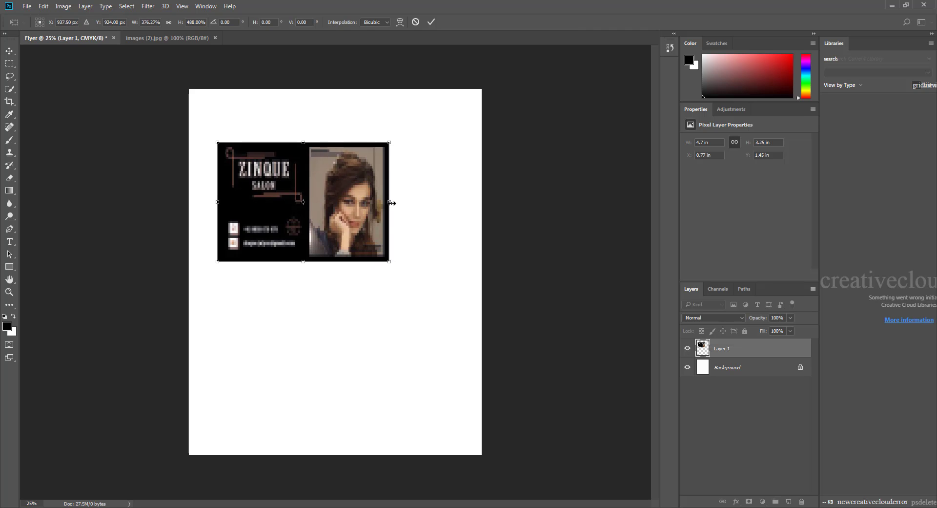
pyautogui.moveTo(392, 202); pyautogui.dragTo(364, 222)
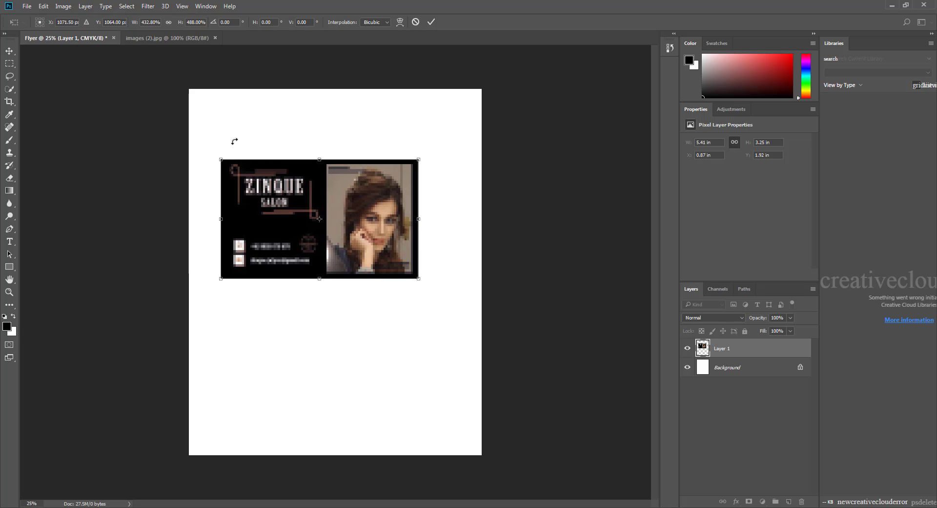
pyautogui.press('Return')
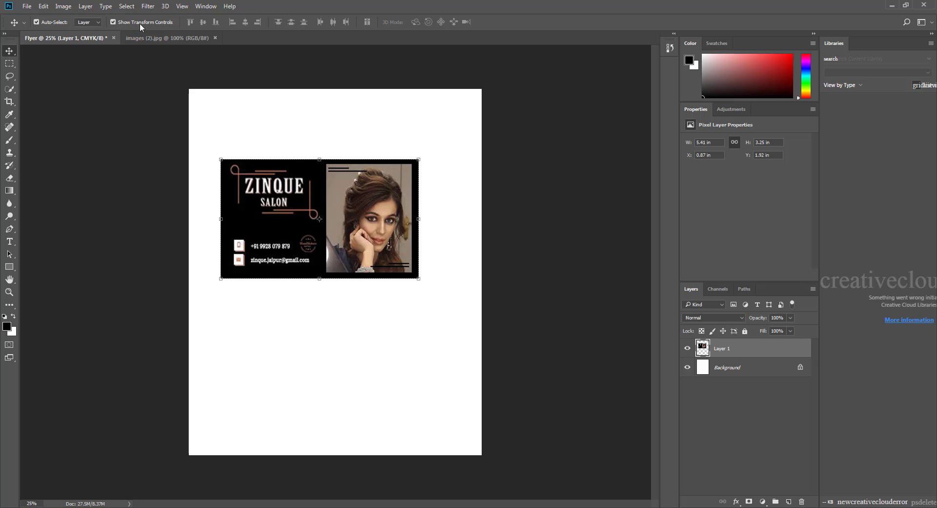
# Shift the salon image across and down the page to about X 1.5 in, Y 2.4 in.
pyautogui.moveTo(287, 201); pyautogui.dragTo(292, 202)
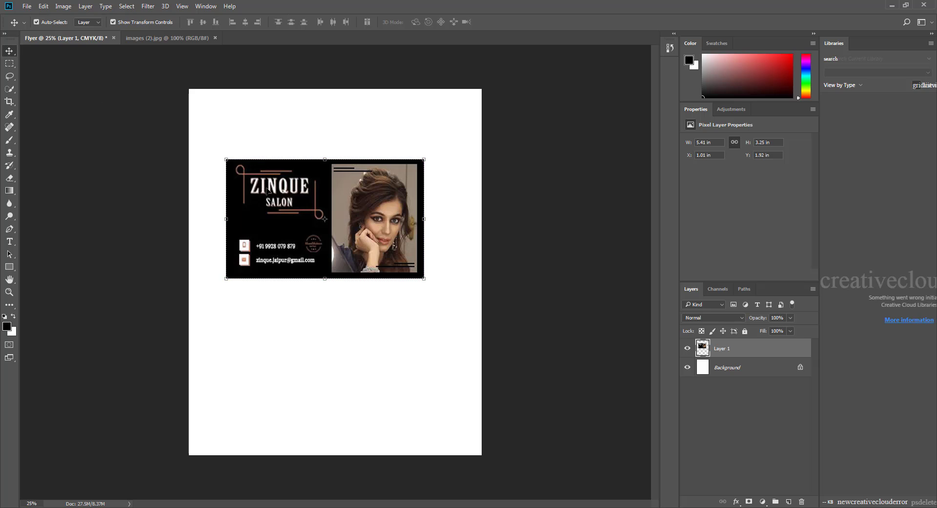
pyautogui.moveTo(278, 192); pyautogui.dragTo(289, 192)
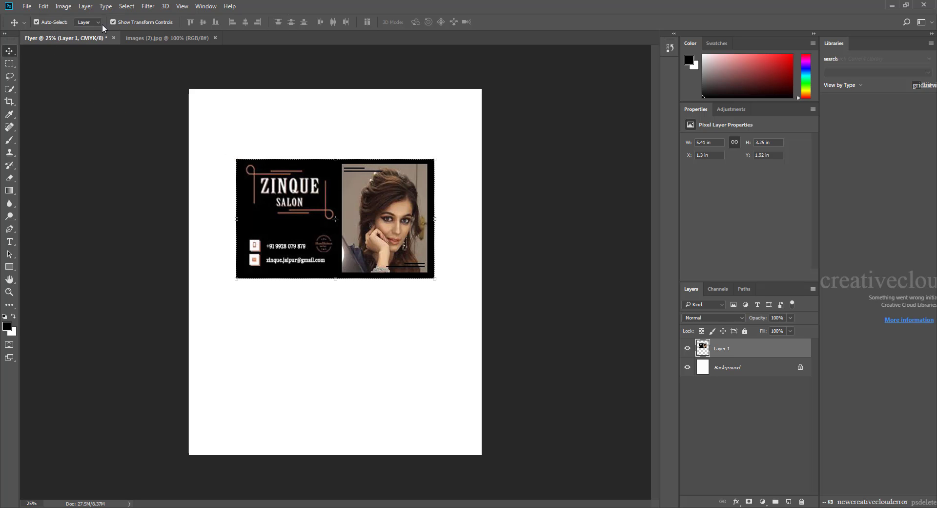
pyautogui.moveTo(277, 206); pyautogui.dragTo(285, 213)
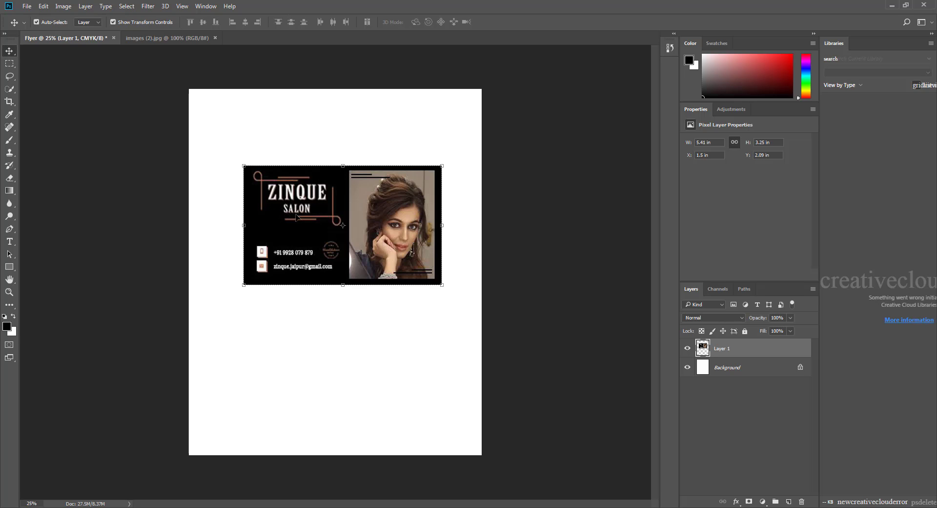
pyautogui.moveTo(297, 217); pyautogui.dragTo(297, 228)
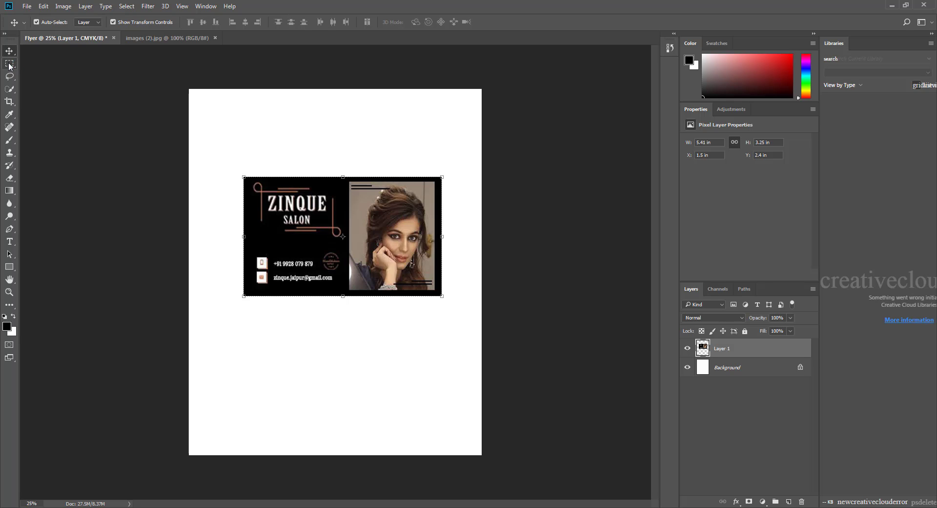
# With the Rectangular Marquee tool, delete a narrow vertical strip from the left edge of the salon image and deselect.
pyautogui.click(9, 64)
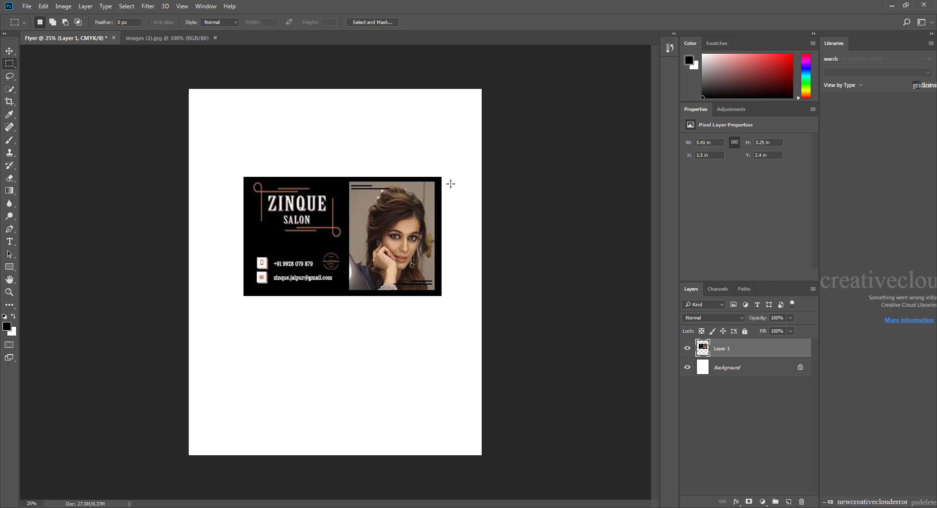
pyautogui.rightClick(10, 66)
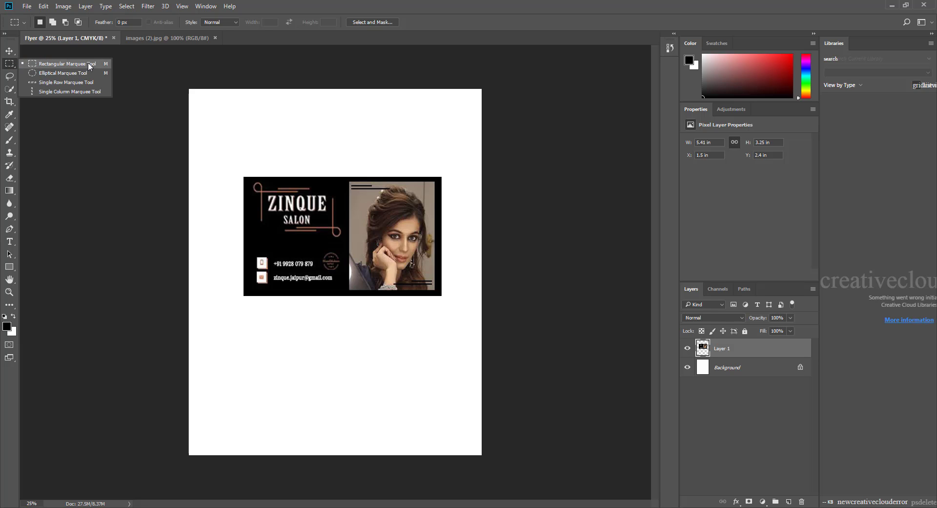
pyautogui.click(43, 66)
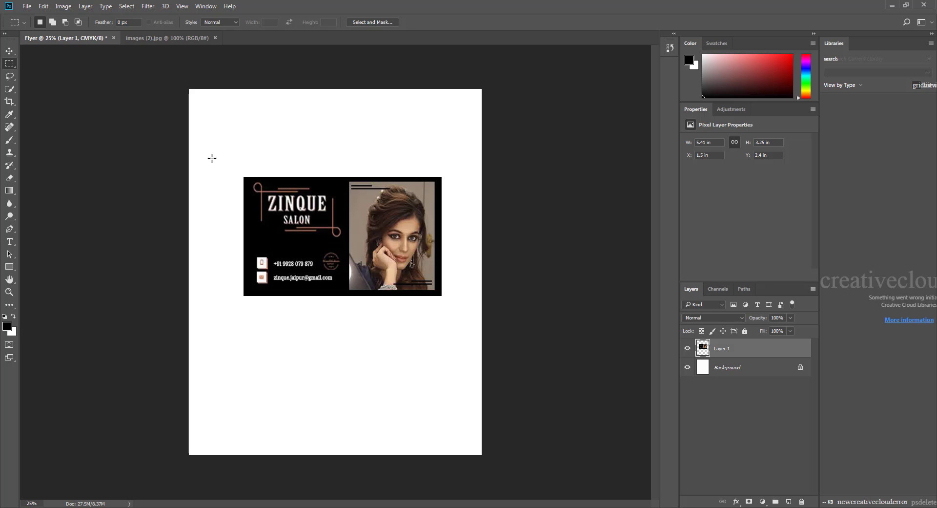
pyautogui.moveTo(212, 157); pyautogui.dragTo(252, 316)
pyautogui.press('Delete')
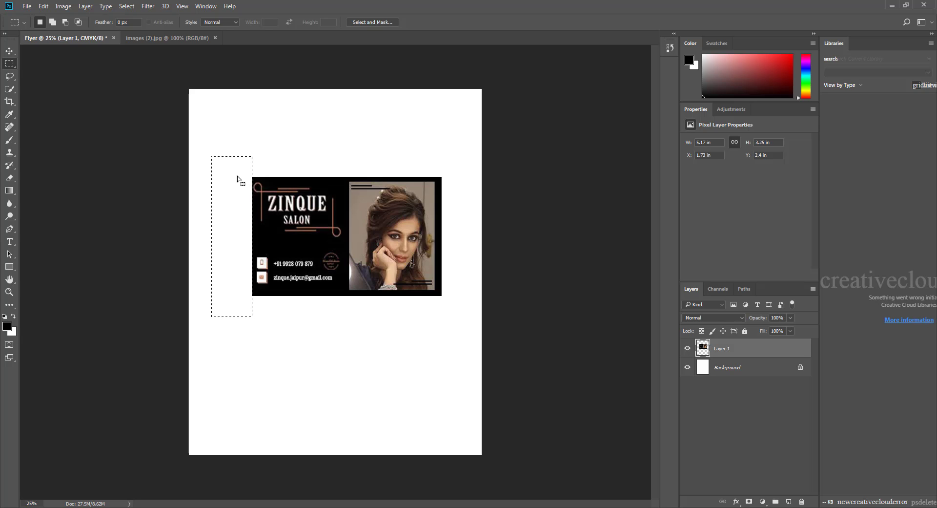
pyautogui.hotkey('ctrl', 'd')
# Try deleting the black strip along the salon image's right edge, undo the deletion and clear the selection.
pyautogui.moveTo(469, 159); pyautogui.dragTo(435, 320)
pyautogui.press('Delete')
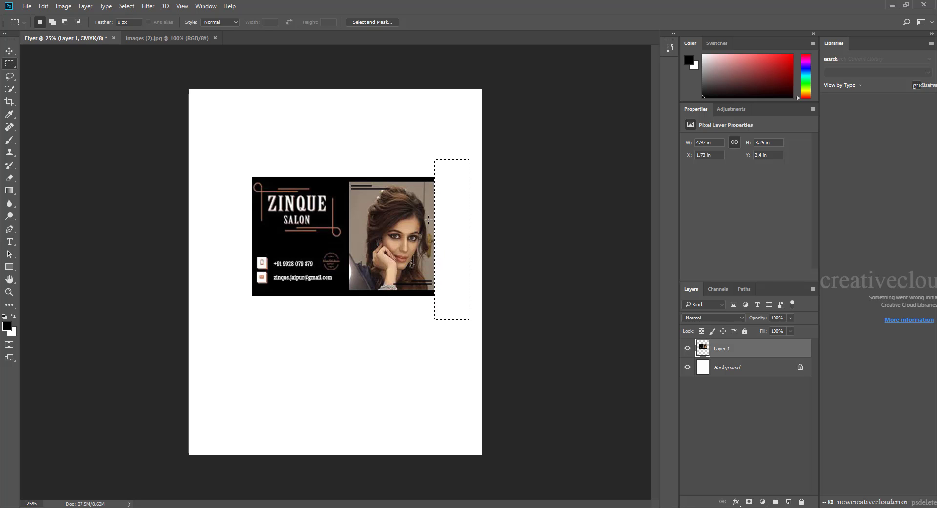
pyautogui.hotkey('ctrl', 'z')
pyautogui.hotkey('ctrl', 'd')
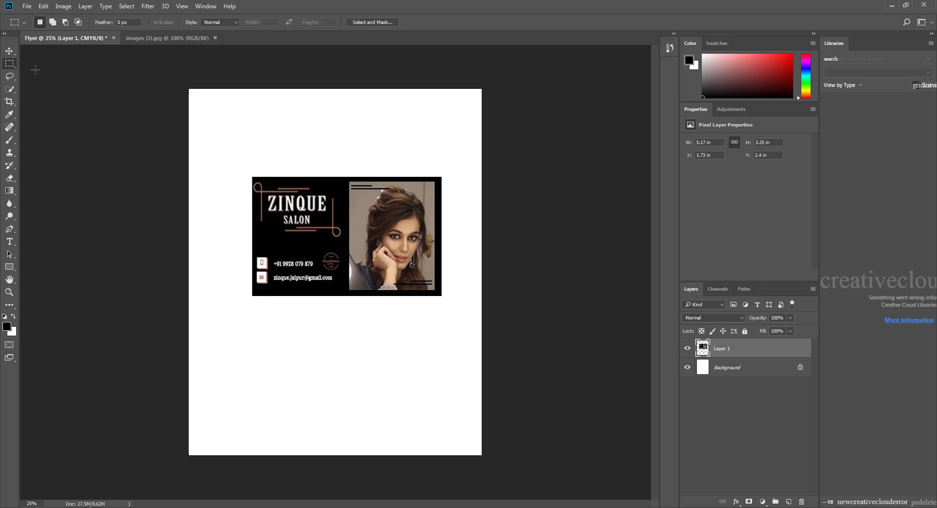
# Reposition the salon image with the Move tool to about X 1.6 in, Y 2.87 in.
pyautogui.click(9, 50)
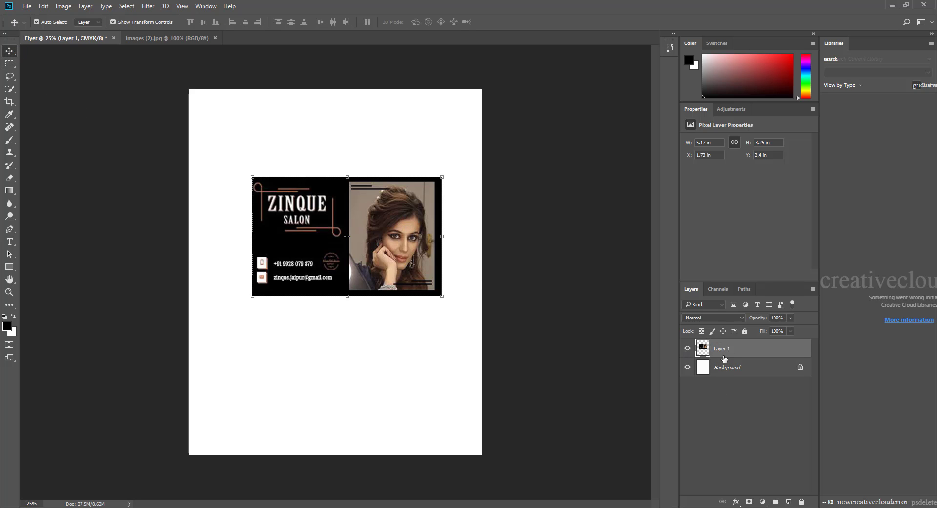
pyautogui.moveTo(392, 228); pyautogui.dragTo(381, 213)
pyautogui.click(359, 357)
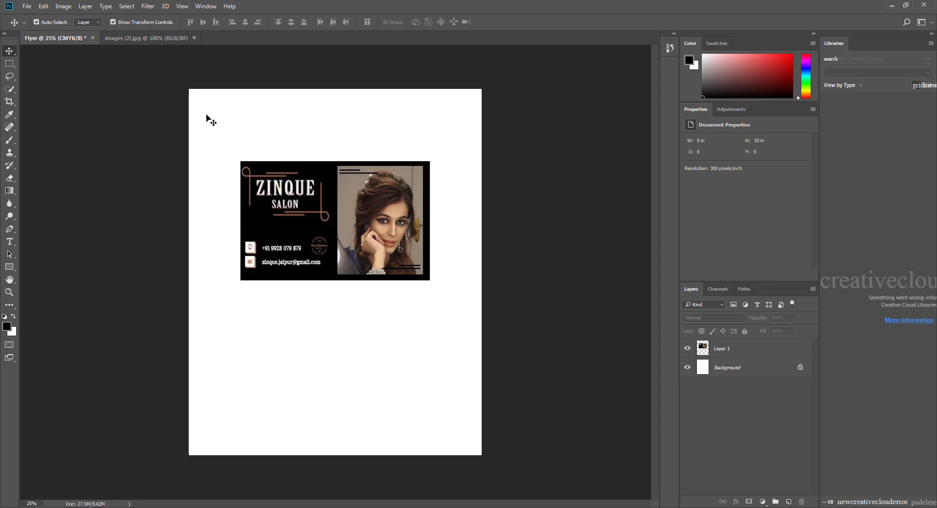
pyautogui.moveTo(354, 213); pyautogui.dragTo(360, 246)
# Switch between the Background layer and Layer 1, and move the salon image to about X 1.41 in, Y 2.73 in.
pyautogui.click(737, 366)
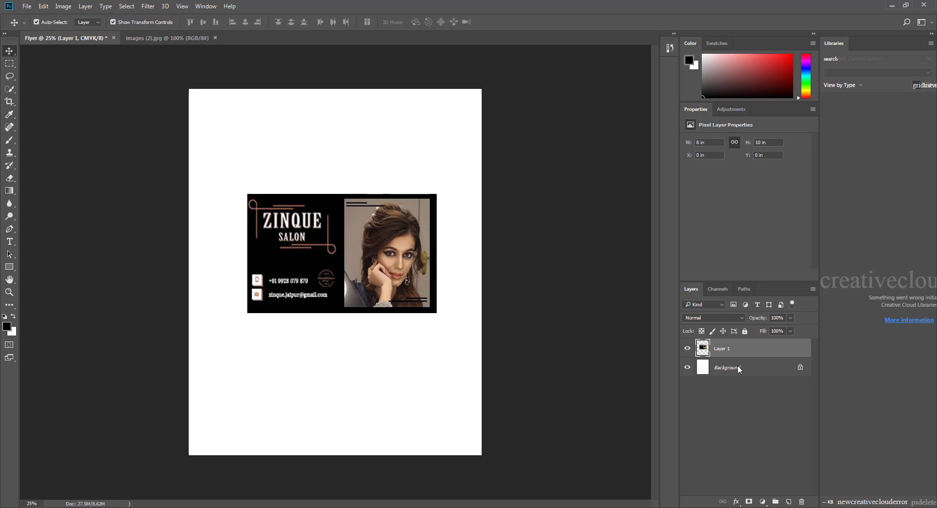
pyautogui.click(755, 349)
pyautogui.click(755, 366)
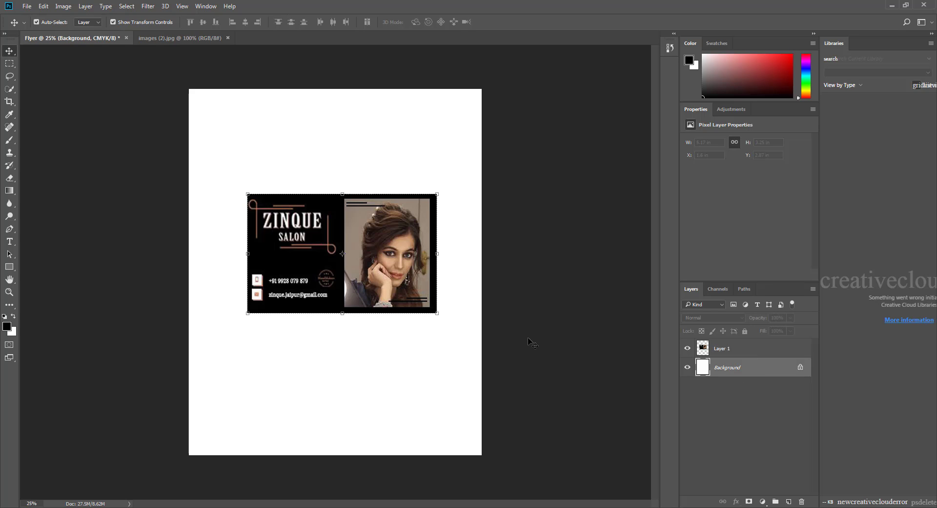
pyautogui.click(380, 248)
pyautogui.moveTo(379, 247); pyautogui.dragTo(462, 308)
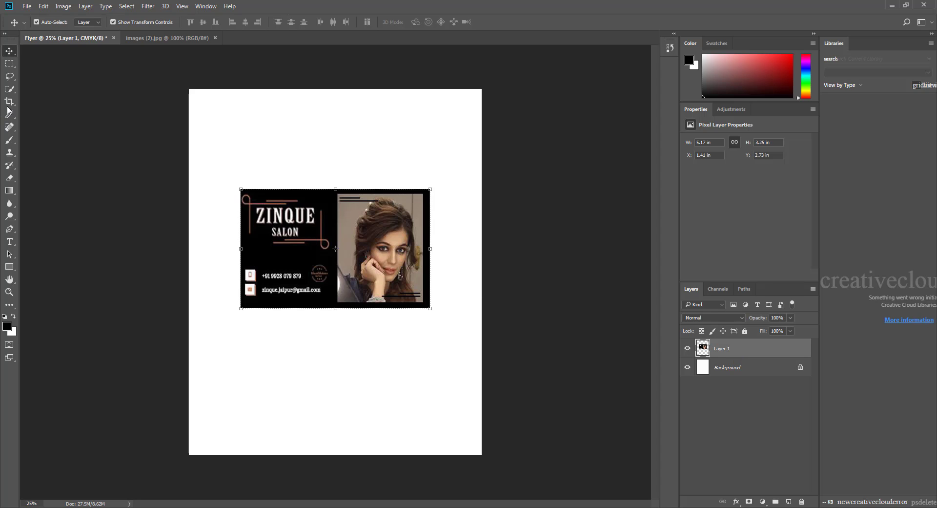
# Marquee and delete the salon image's right border, undo the deletion, deselect and return to the Move tool.
pyautogui.click(10, 63)
pyautogui.moveTo(445, 315); pyautogui.dragTo(423, 184)
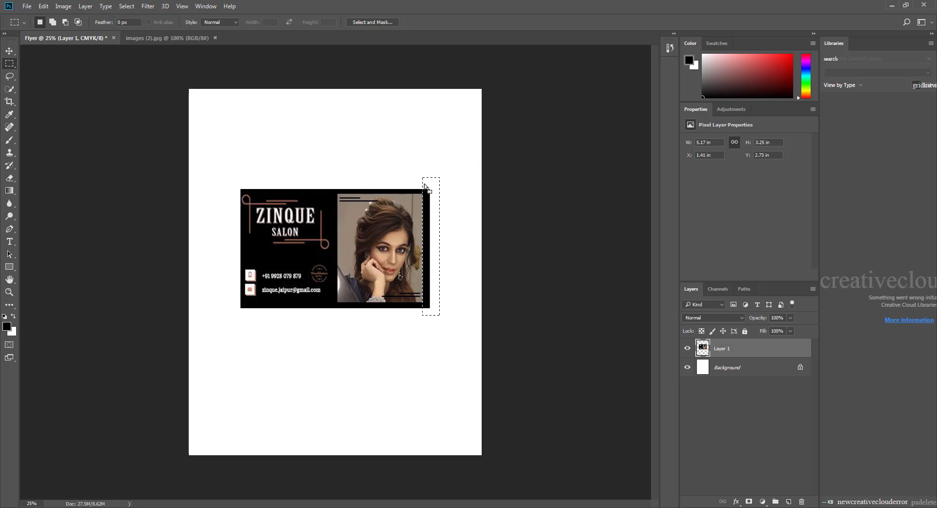
pyautogui.press('Delete')
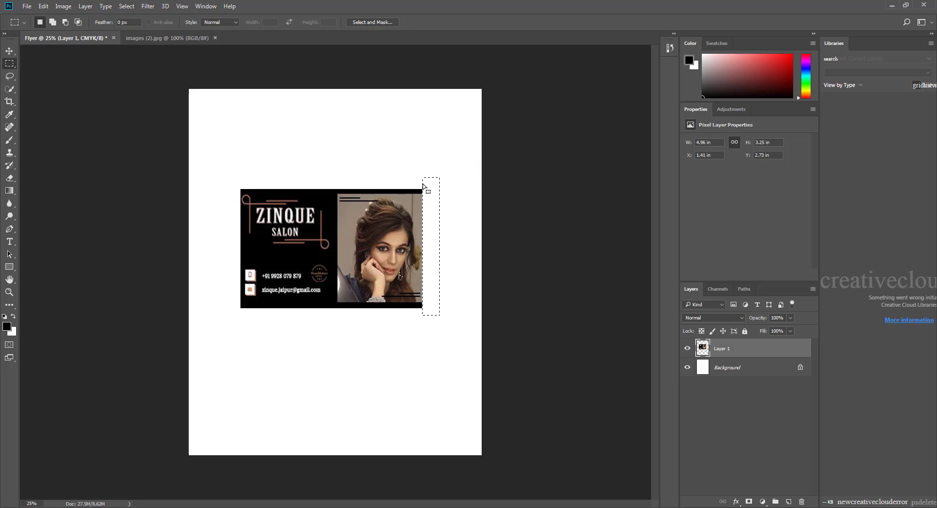
pyautogui.hotkey('ctrl', 'z')
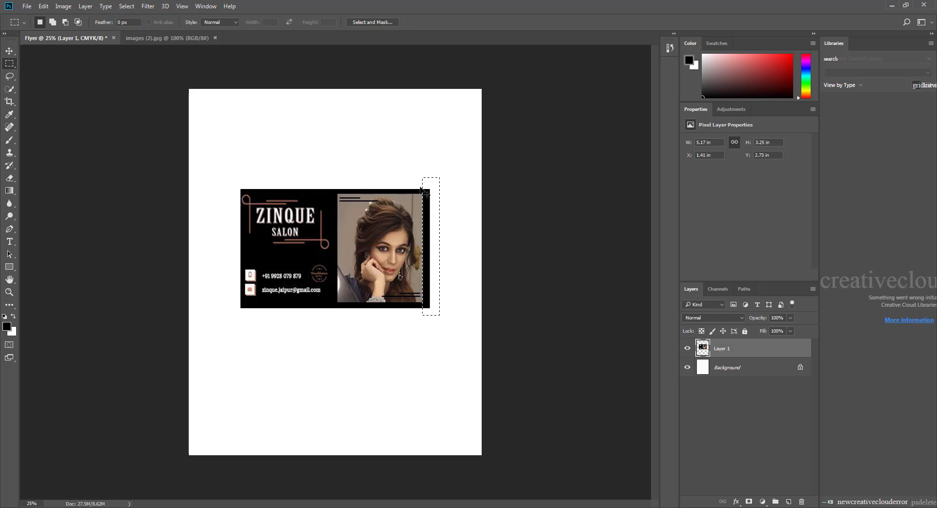
pyautogui.hotkey('ctrl', 'd')
pyautogui.press('v')
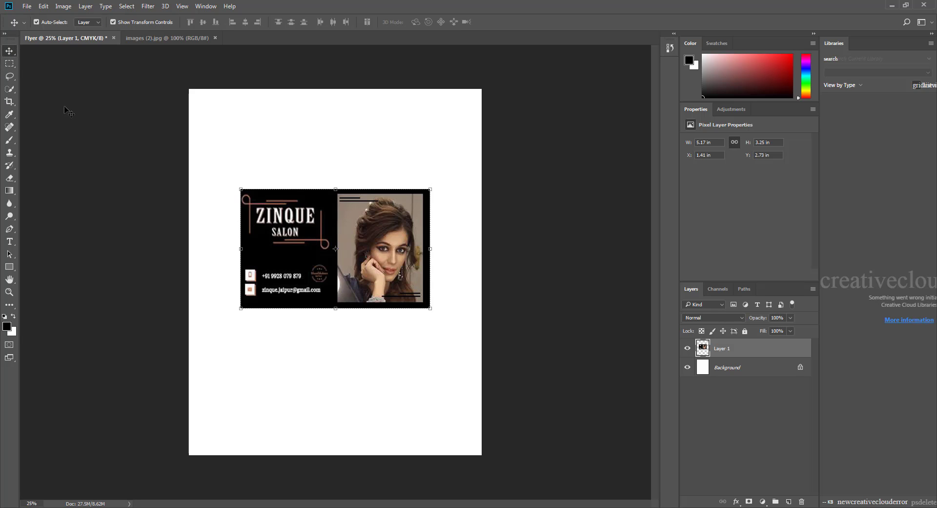
# With the Background layer active, try deleting a rectangular selection over the salon image's right edge and cancel the Fill dialog.
pyautogui.click(757, 370)
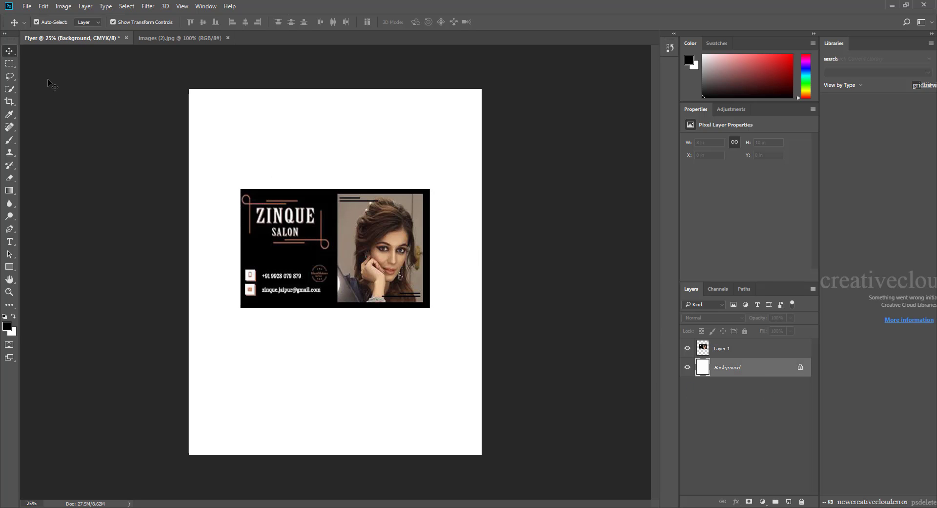
pyautogui.click(12, 64)
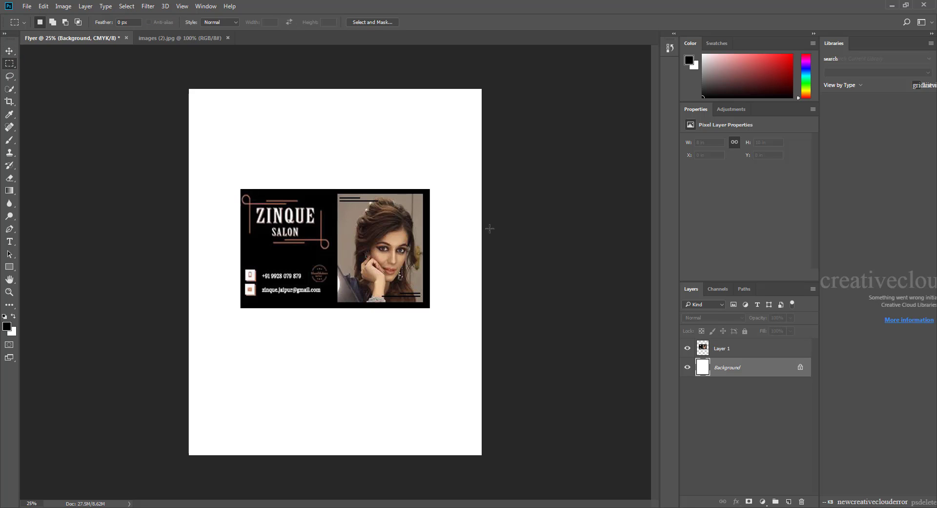
pyautogui.moveTo(438, 236); pyautogui.dragTo(415, 315)
pyautogui.press('i')
pyautogui.hotkey('shift', 'F5')
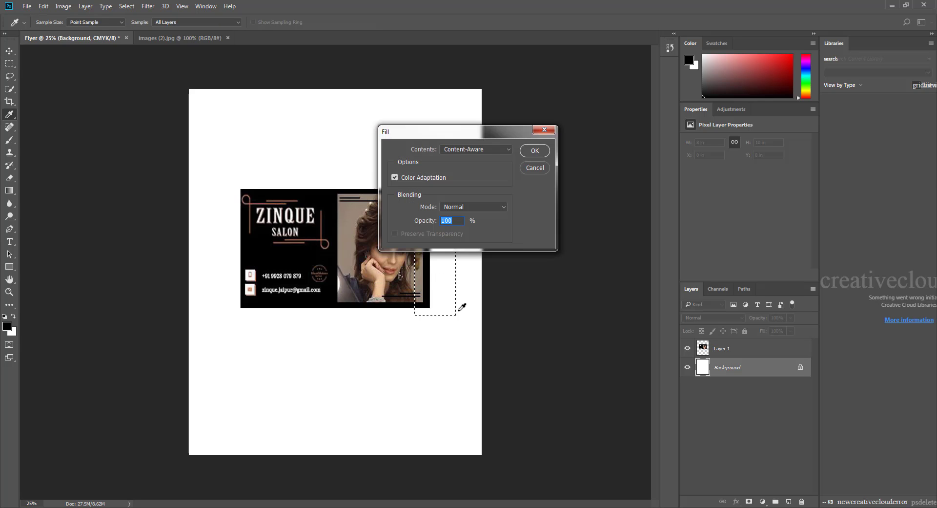
pyautogui.press('Escape')
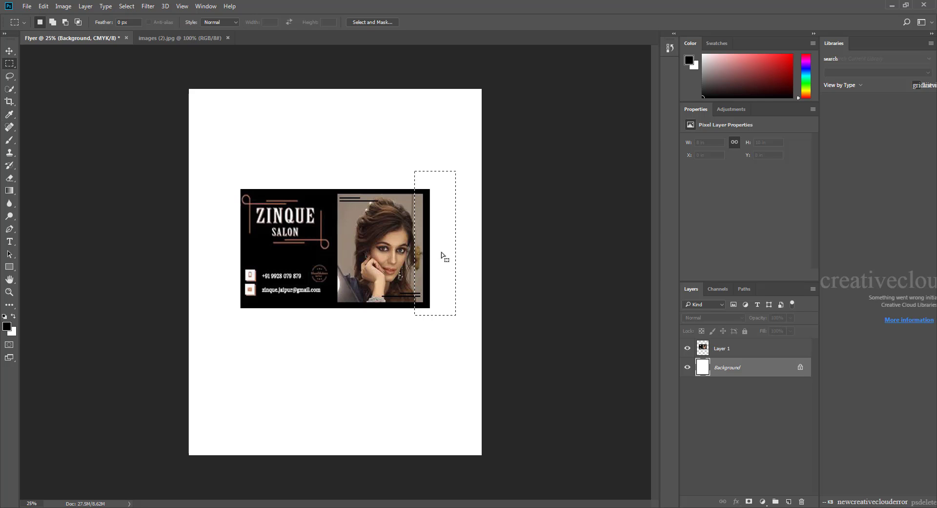
pyautogui.press('Delete')
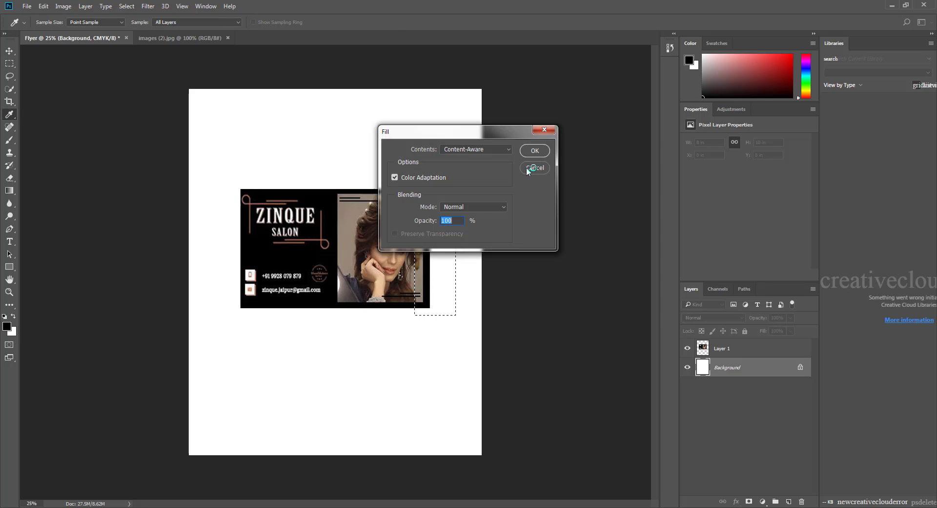
pyautogui.click(534, 168)
pyautogui.press('m')
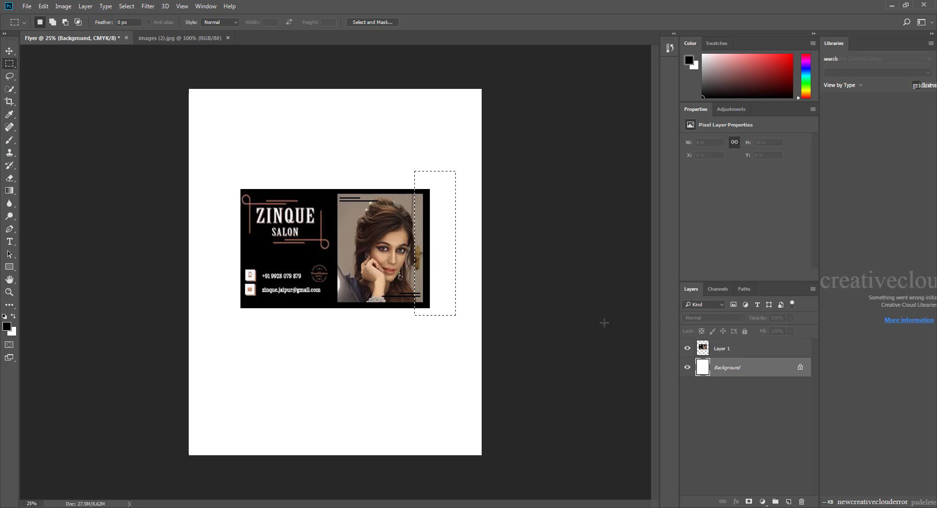
# Delete the same selected area from Layer 1, undo the deletion and deselect.
pyautogui.click(730, 353)
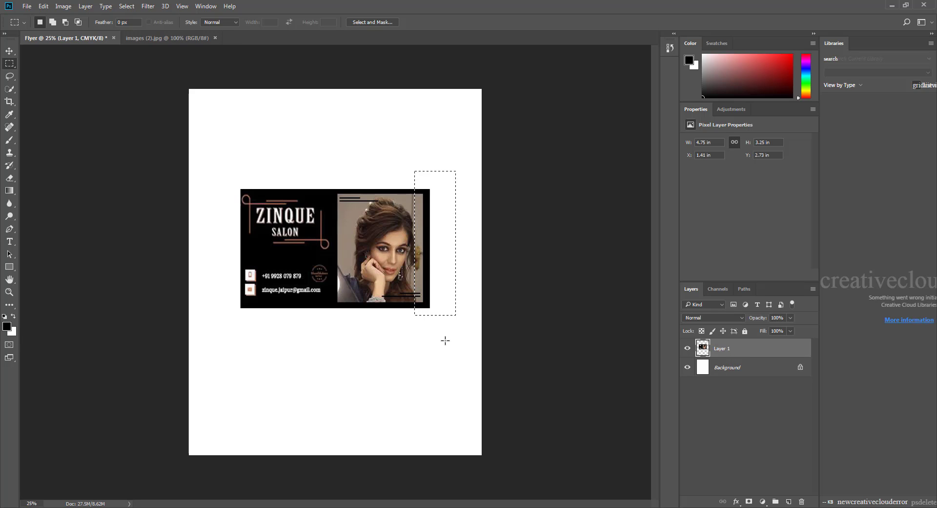
pyautogui.press('Delete')
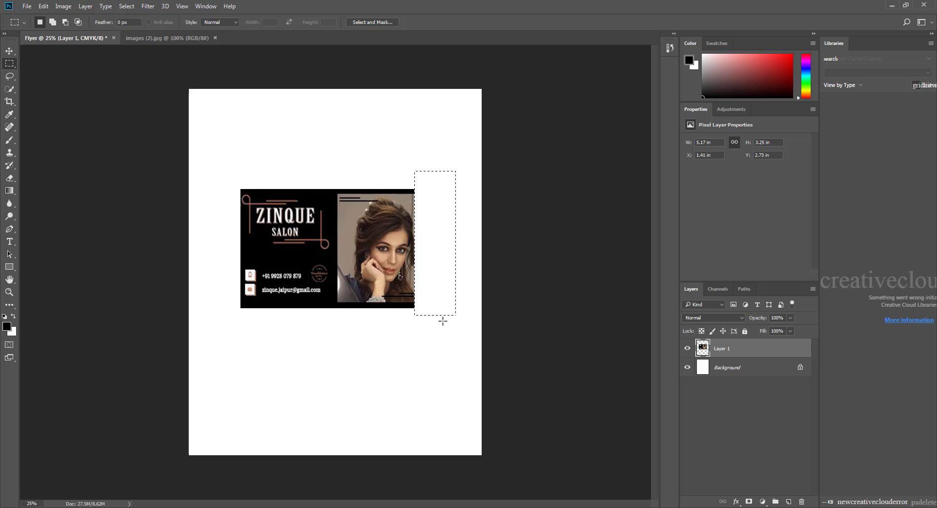
pyautogui.hotkey('ctrl', 'z')
pyautogui.hotkey('ctrl', 'd')
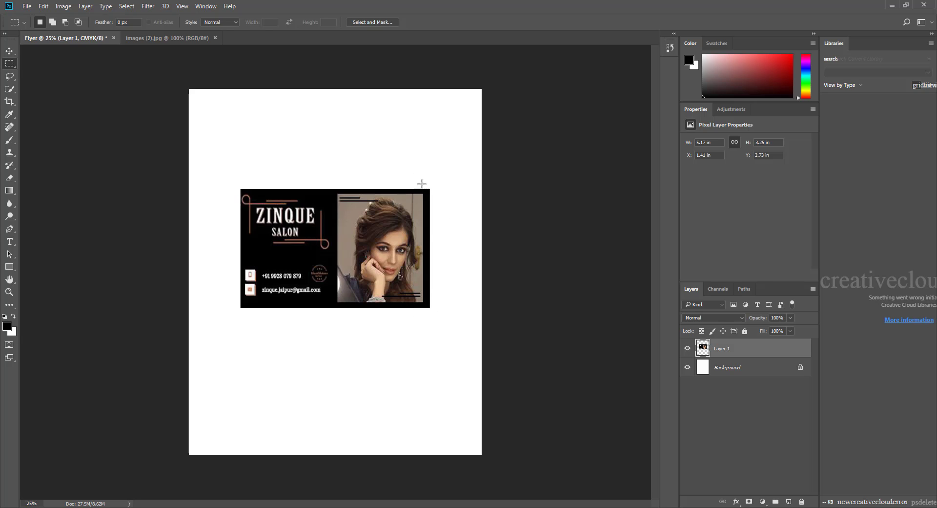
# Delete the black border to the right of the portrait and the whole logo and contact area to its left from Layer 1.
pyautogui.moveTo(422, 180); pyautogui.dragTo(463, 329)
pyautogui.press('Delete')
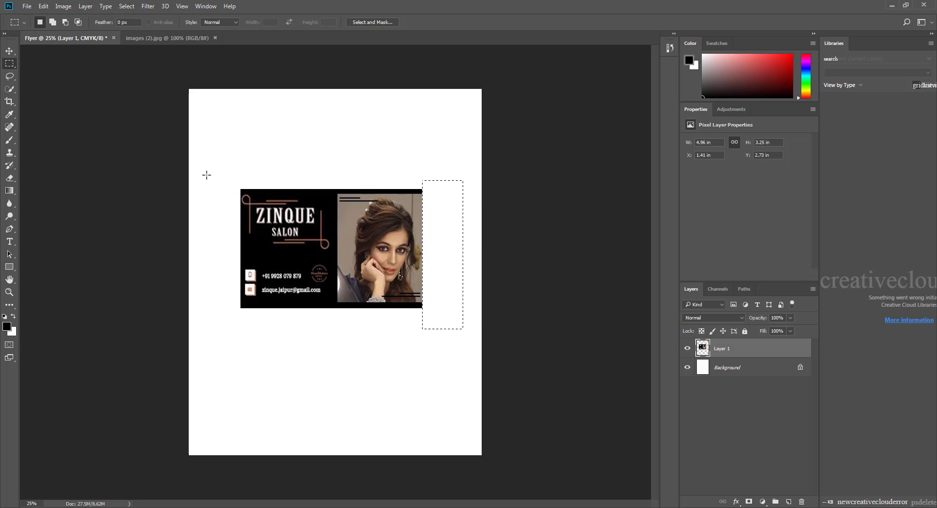
pyautogui.moveTo(212, 171); pyautogui.dragTo(337, 338)
pyautogui.press('Delete')
# Delete the black strips above and below the portrait, leaving a photo of about 2.31 by 2.93 in.
pyautogui.moveTo(307, 138); pyautogui.dragTo(451, 193)
pyautogui.press('Delete')
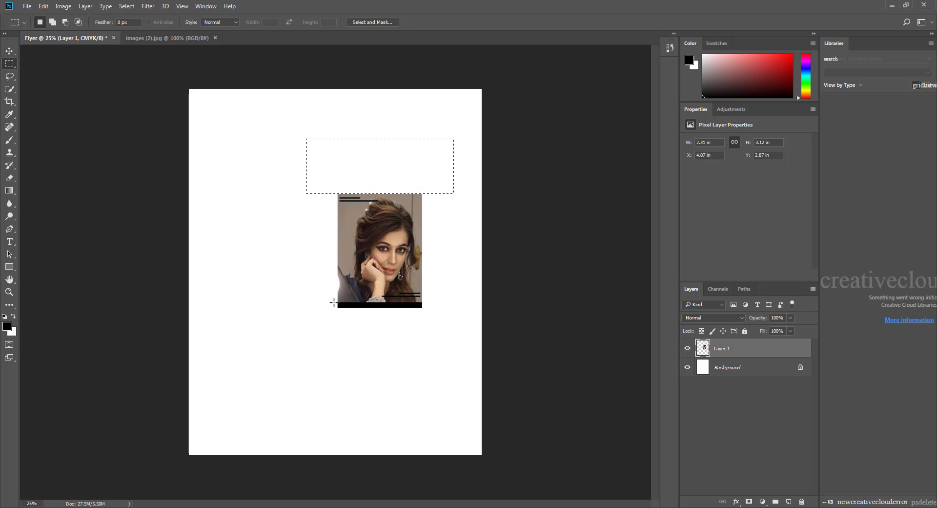
pyautogui.moveTo(334, 302); pyautogui.dragTo(429, 330)
pyautogui.press('Delete')
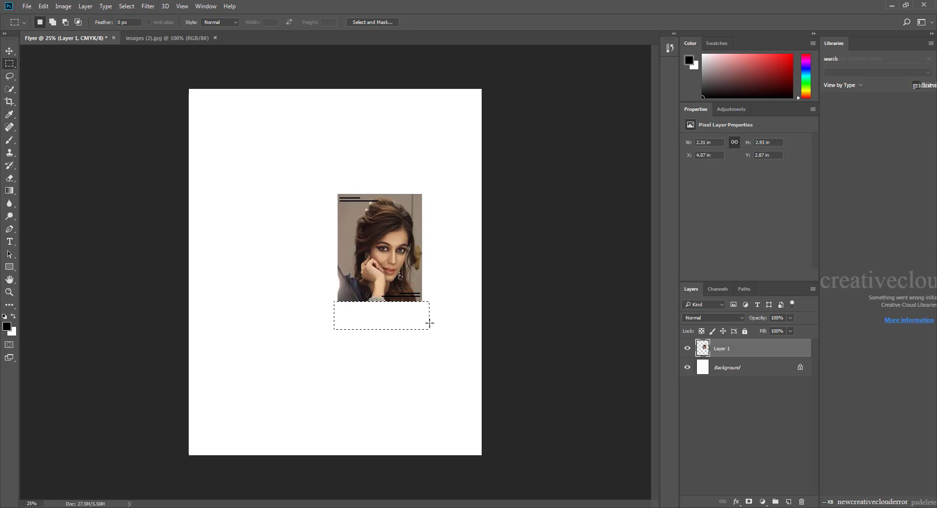
# Deselect and move the trimmed portrait to about X 2.61 in, Y 2.91 in on the page.
pyautogui.click(300, 225)
pyautogui.click(9, 50)
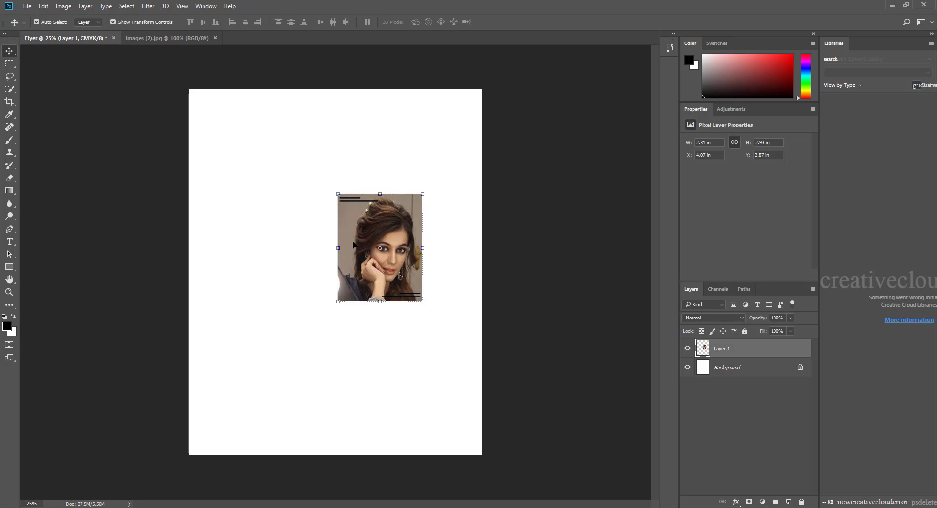
pyautogui.moveTo(377, 229); pyautogui.dragTo(312, 235)
pyautogui.moveTo(318, 236); pyautogui.dragTo(309, 232)
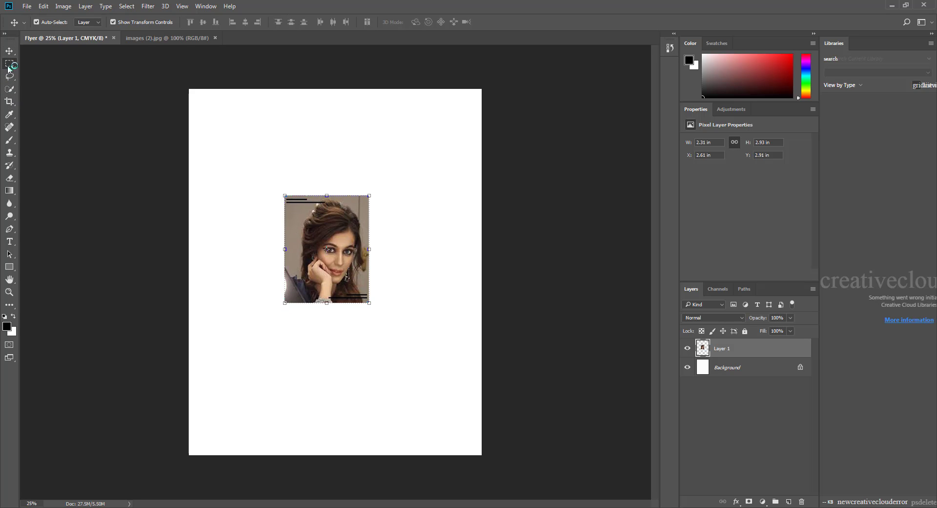
# Draw a circular selection about 2.24 in across around the woman's face and hair with the Elliptical Marquee tool.
pyautogui.click(9, 65)
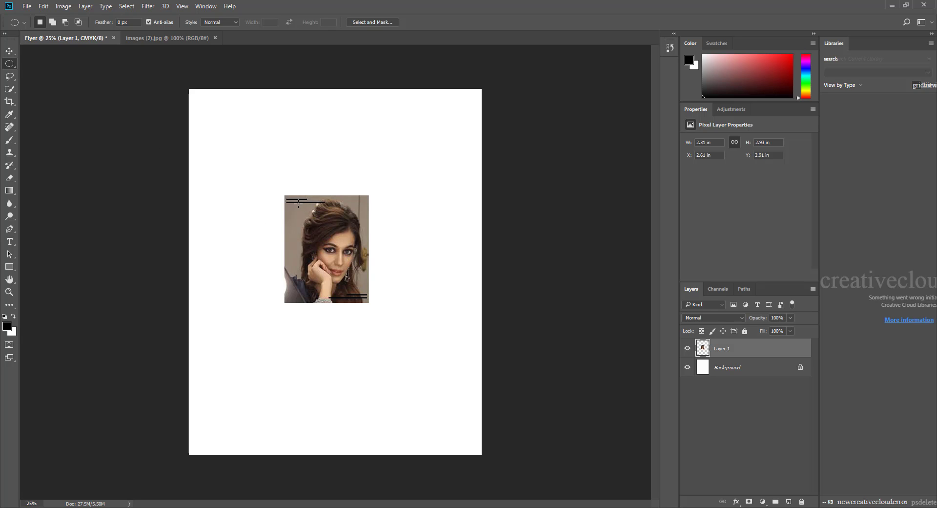
pyautogui.moveTo(304, 208); pyautogui.dragTo(361, 294)
pyautogui.click(317, 226)
pyautogui.moveTo(285, 194); pyautogui.dragTo(372, 268)
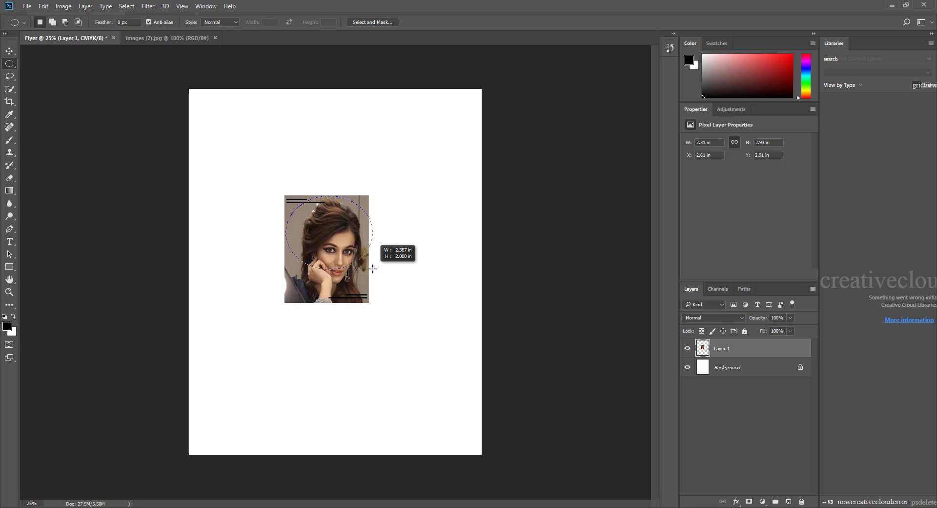
pyautogui.moveTo(372, 271); pyautogui.dragTo(372, 269)
pyautogui.moveTo(372, 269); pyautogui.dragTo(372, 269)
pyautogui.moveTo(372, 271); pyautogui.dragTo(410, 296)
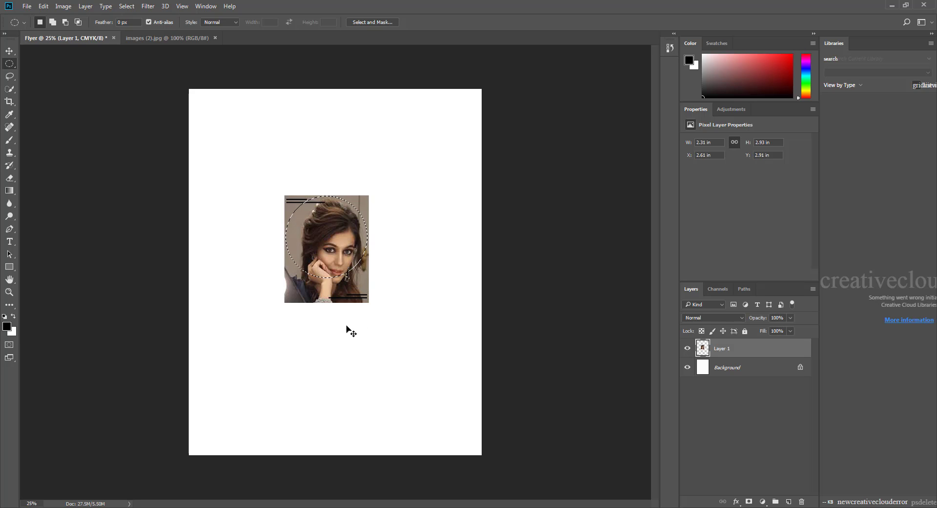
# Copy the circular selection to a new layer and move the copy to about X 5.05 in, Y 0.91 in.
pyautogui.hotkey('ctrl', 'j')
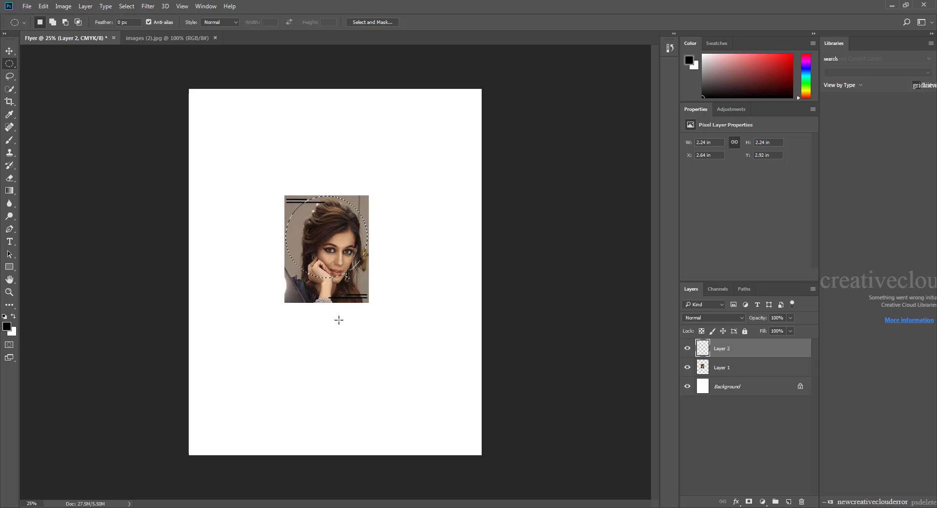
pyautogui.click(9, 51)
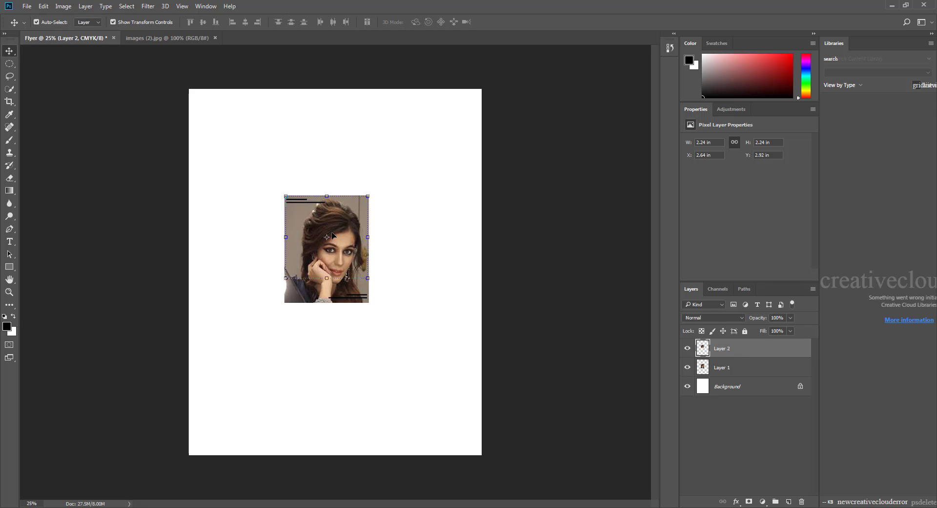
pyautogui.moveTo(332, 234); pyautogui.dragTo(421, 160)
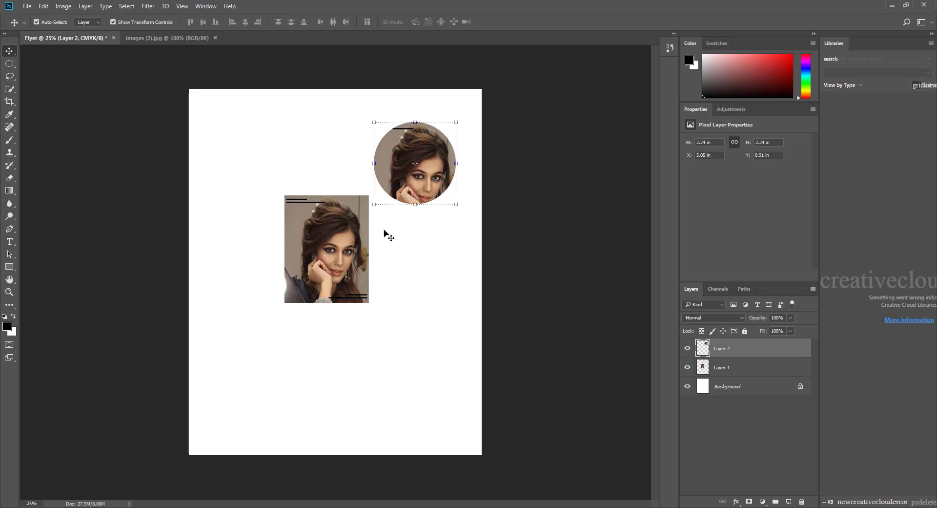
# Undo the move of the circular copy and the creation of its layer, back to the circular selection on Layer 1.
pyautogui.press('ctrl')
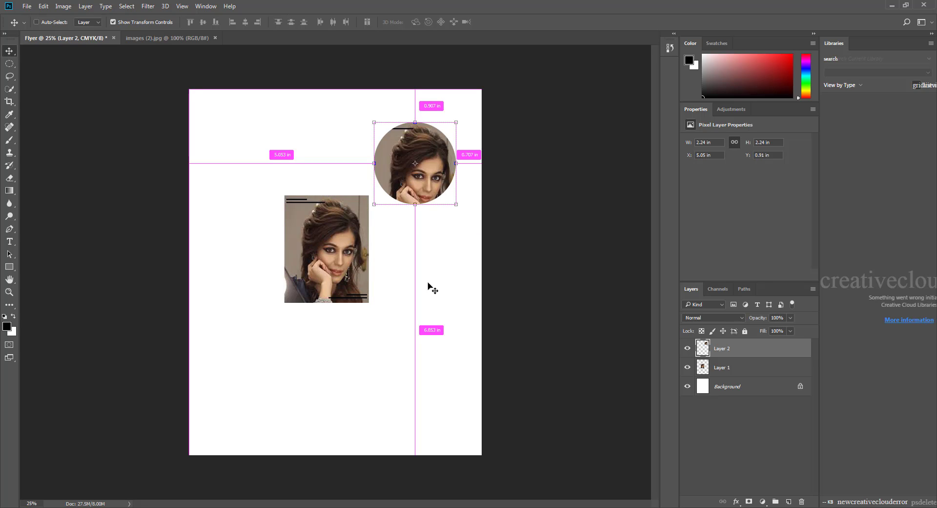
pyautogui.hotkey('ctrl', 'z')
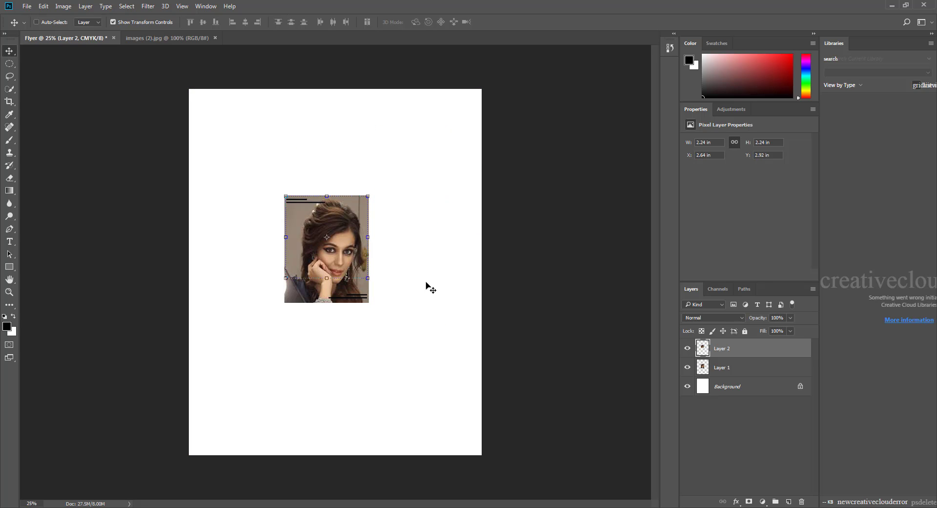
pyautogui.hotkey('ctrl', 'alt', 'z')
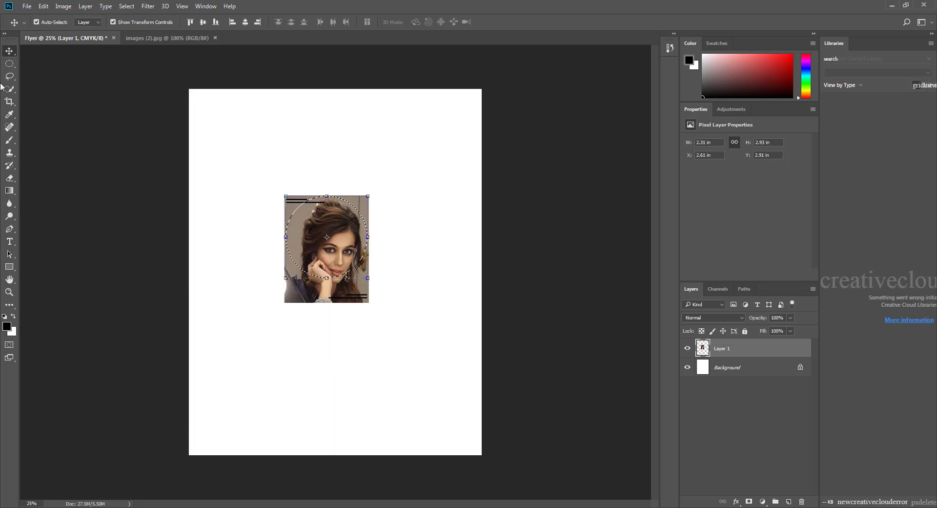
# Invert the circular selection and delete everything outside the circle from Layer 1.
pyautogui.click(10, 65)
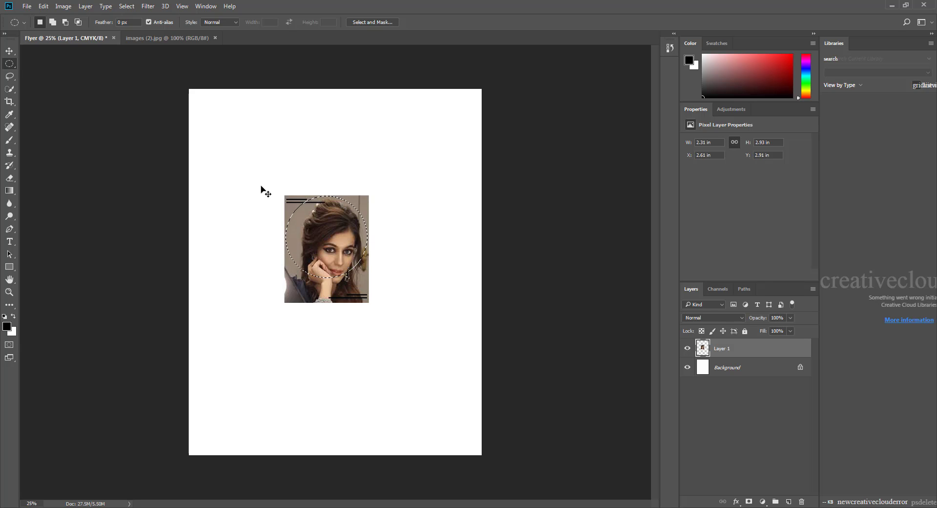
pyautogui.hotkey('ctrl', 'shift', 'i')
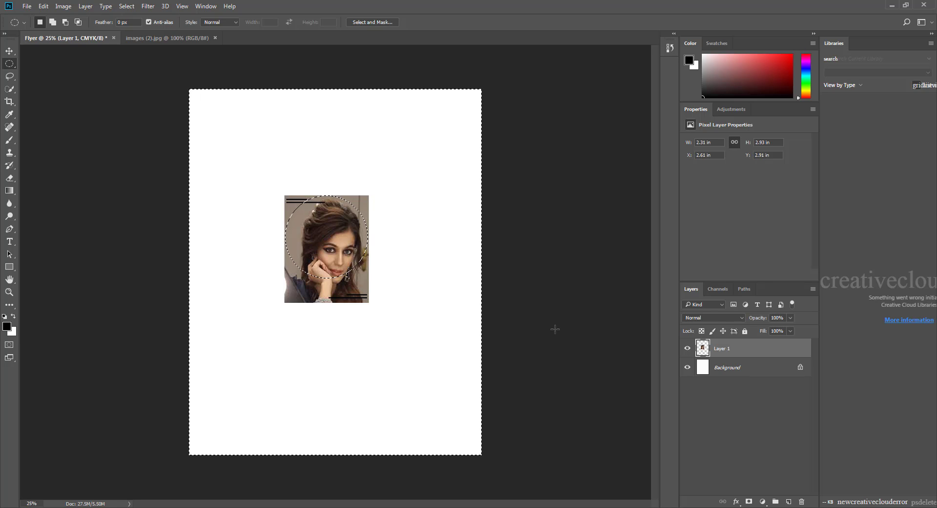
pyautogui.press('Delete')
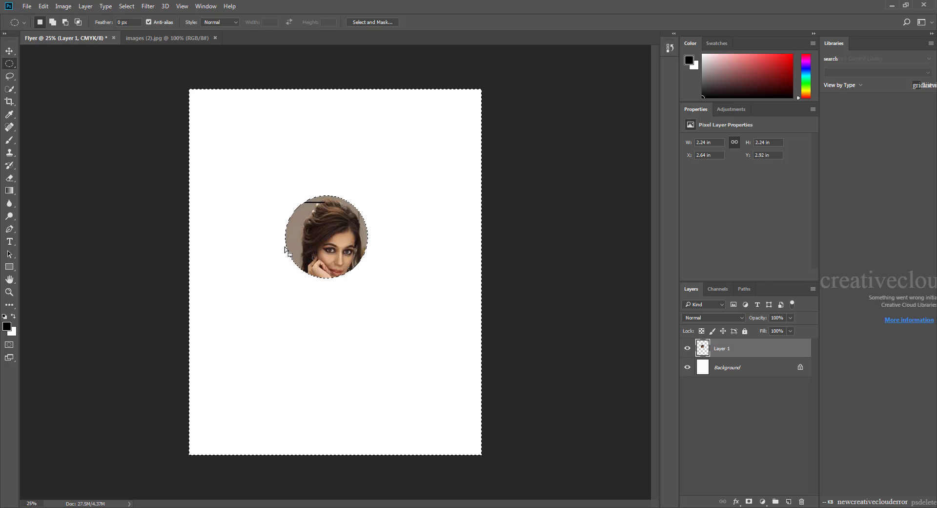
# Invert the selection back to the circle, invert it once more, and deselect.
pyautogui.hotkey('ctrl', 'shift', 'i')
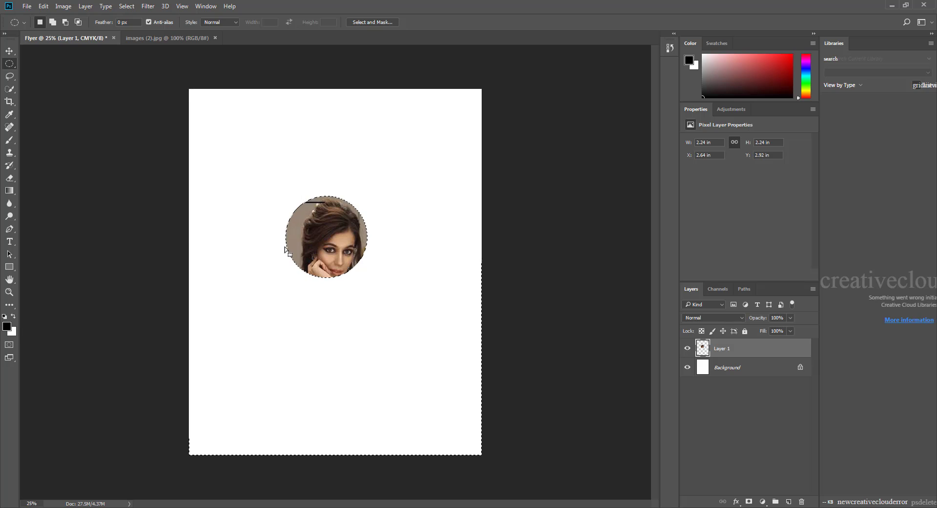
pyautogui.click(127, 6)
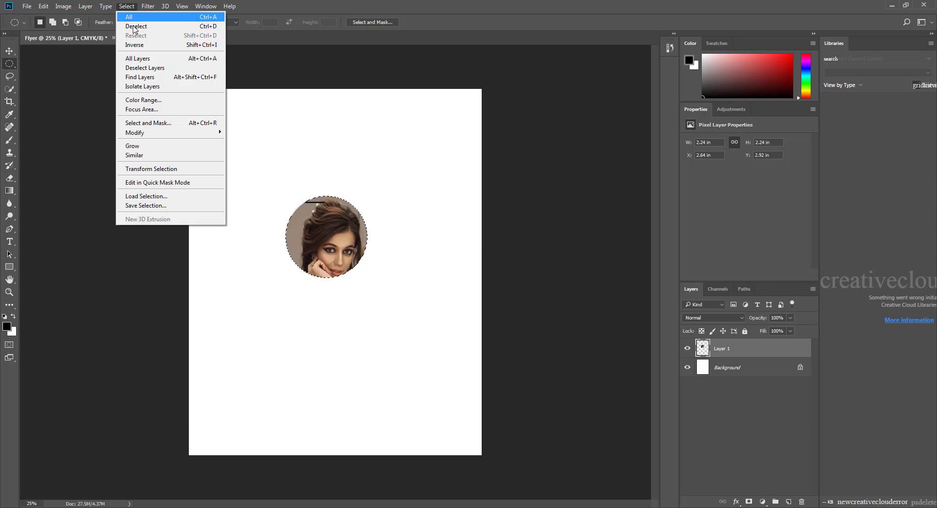
pyautogui.click(197, 44)
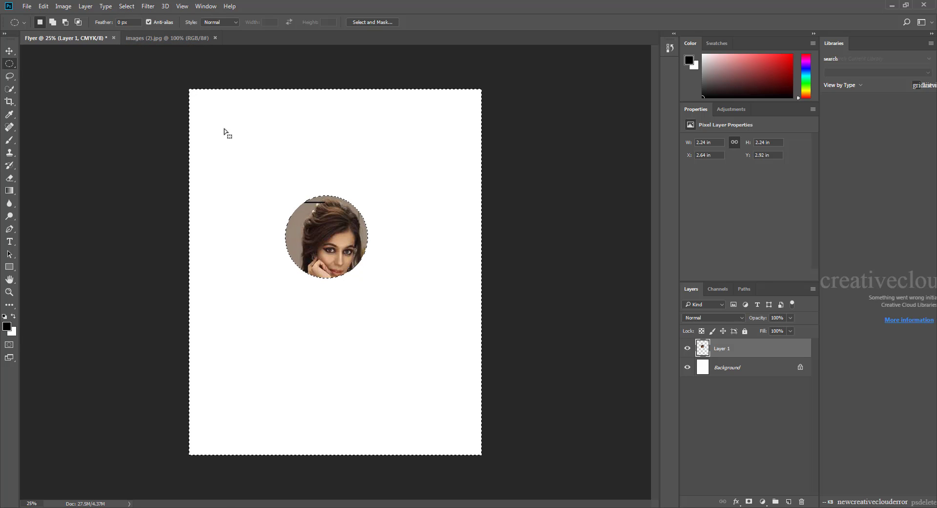
pyautogui.click(39, 82)
pyautogui.click(11, 52)
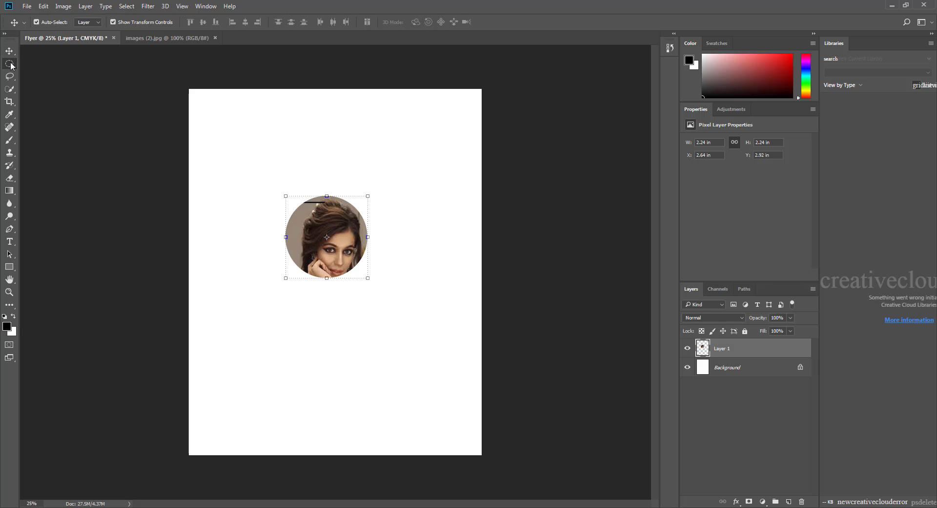
pyautogui.click(9, 64)
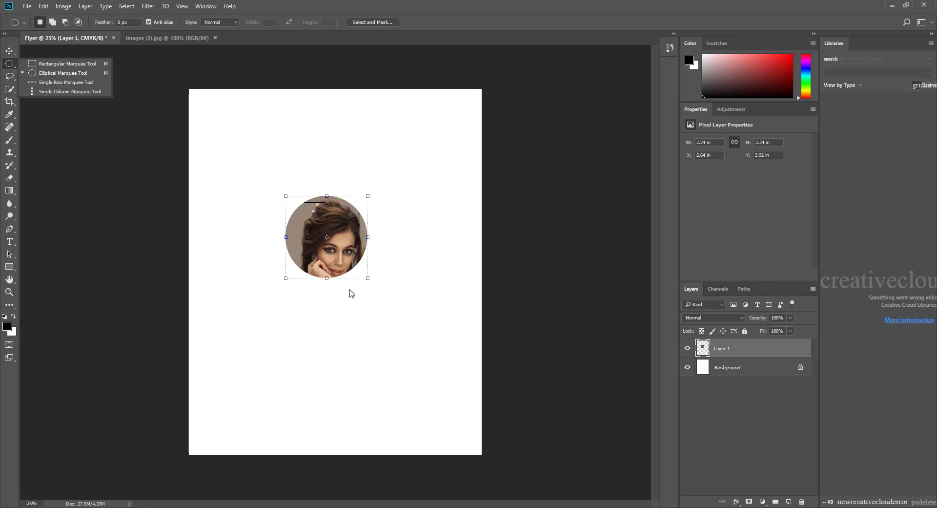
pyautogui.click(9, 51)
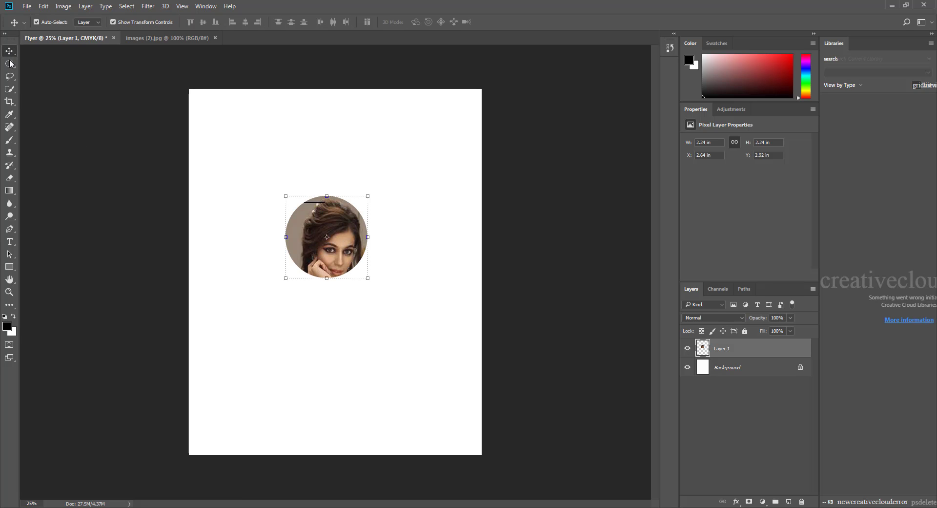
pyautogui.click(10, 64)
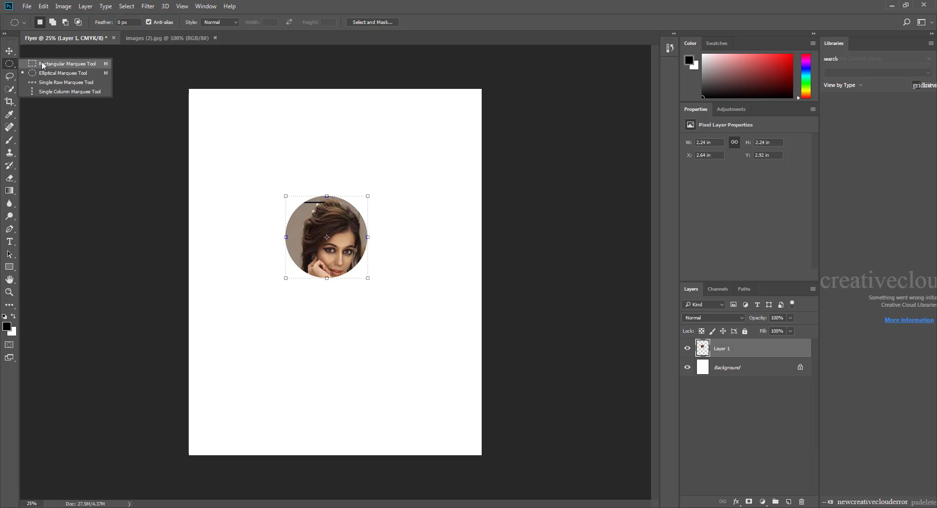
# Move the circular portrait straight down to about Y 3.61 in.
pyautogui.click(9, 51)
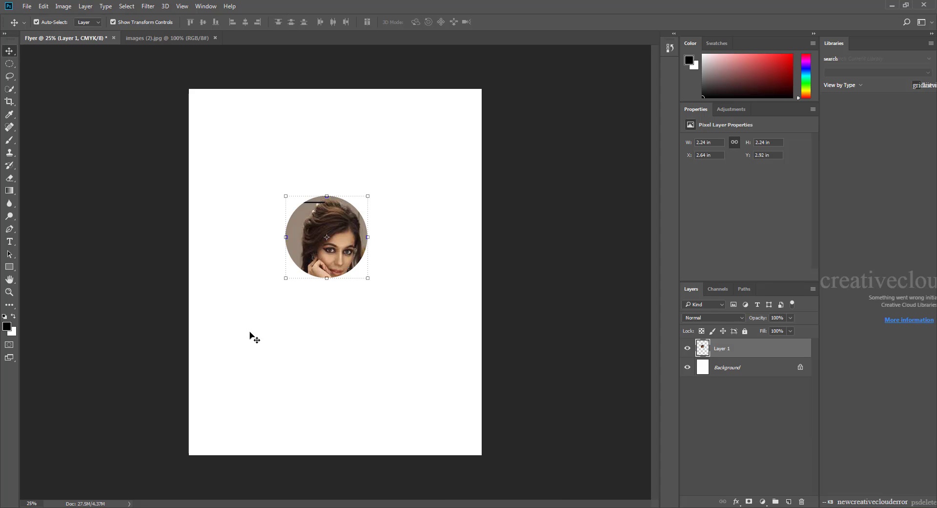
pyautogui.moveTo(319, 238)
pyautogui.mouseDown()
pyautogui.moveTo(320, 252)
pyautogui.moveTo(315, 223)
pyautogui.moveTo(315, 246)
pyautogui.moveTo(318, 239)
pyautogui.mouseUp()
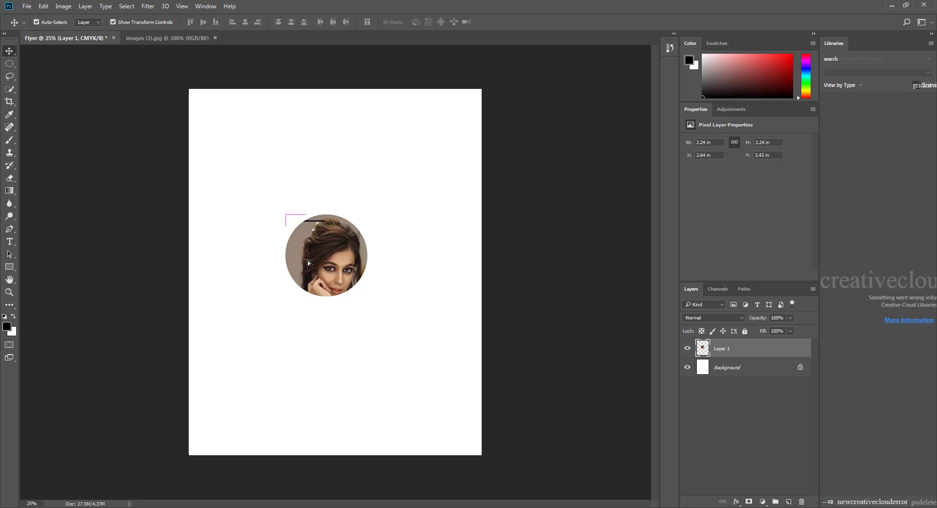
pyautogui.moveTo(307, 262); pyautogui.dragTo(309, 263)
# Switch to Chrome, look through the Axial Graphic YouTube channel's uploaded videos, and return to Photoshop.
pyautogui.moveTo(218, 505)
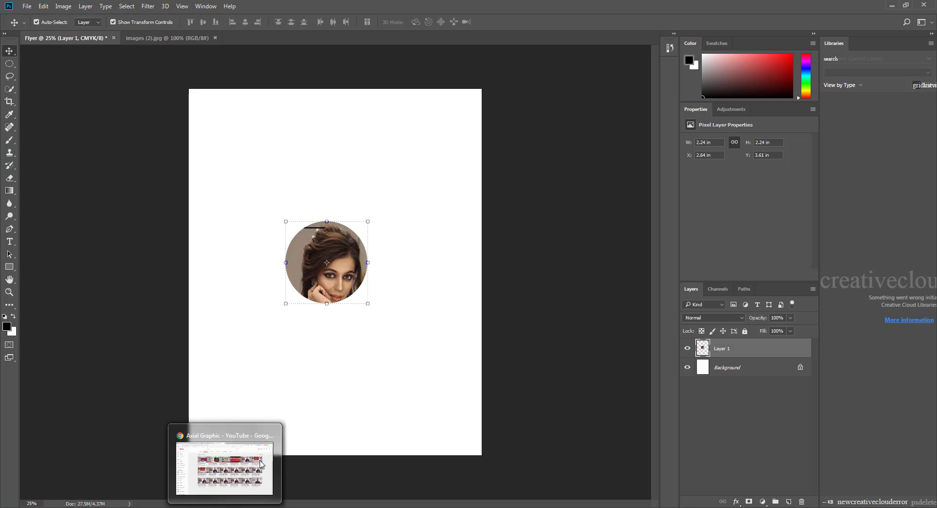
pyautogui.click(261, 463)
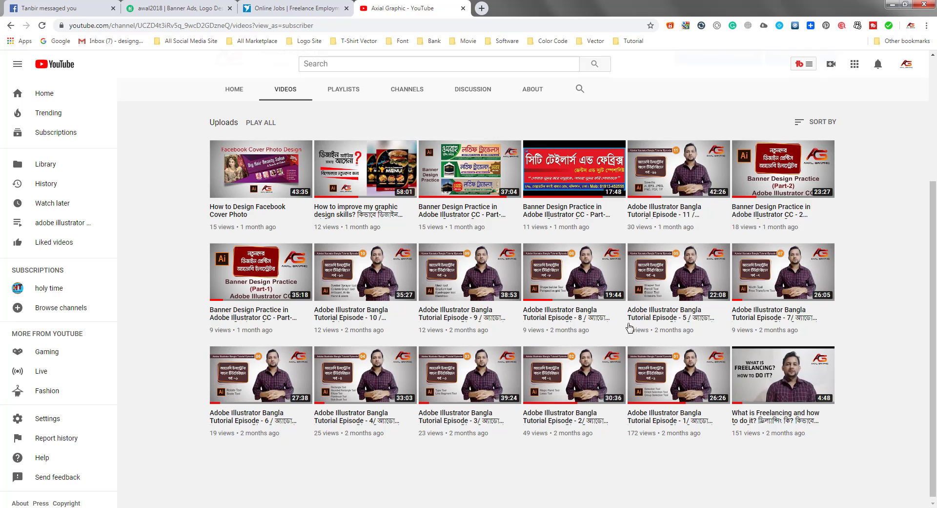
pyautogui.scroll(3, 541, 334)
pyautogui.scroll(1, 309, 250)
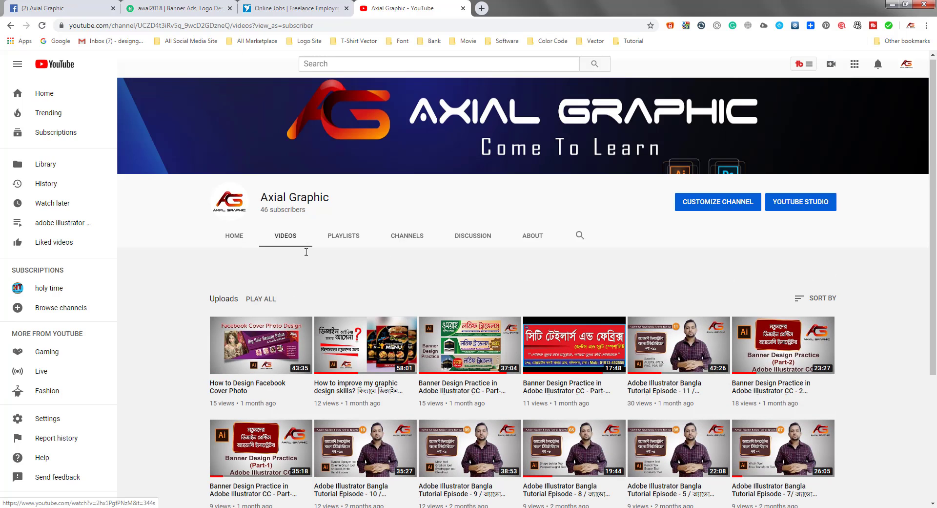
pyautogui.scroll(-4, 500, 358)
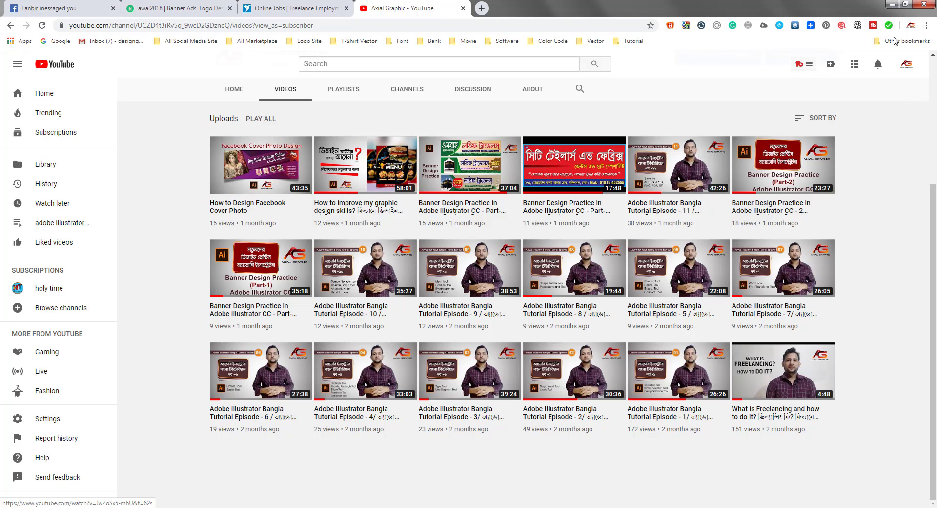
pyautogui.click(891, 4)
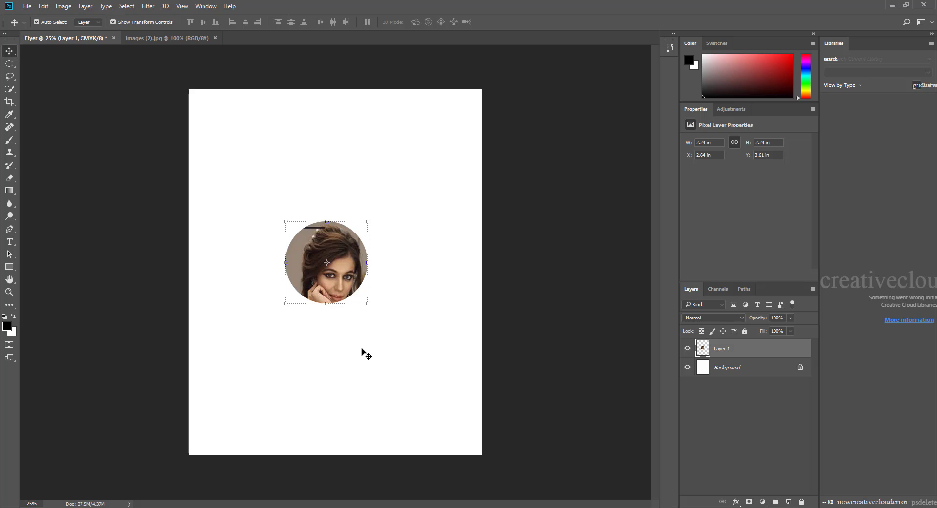